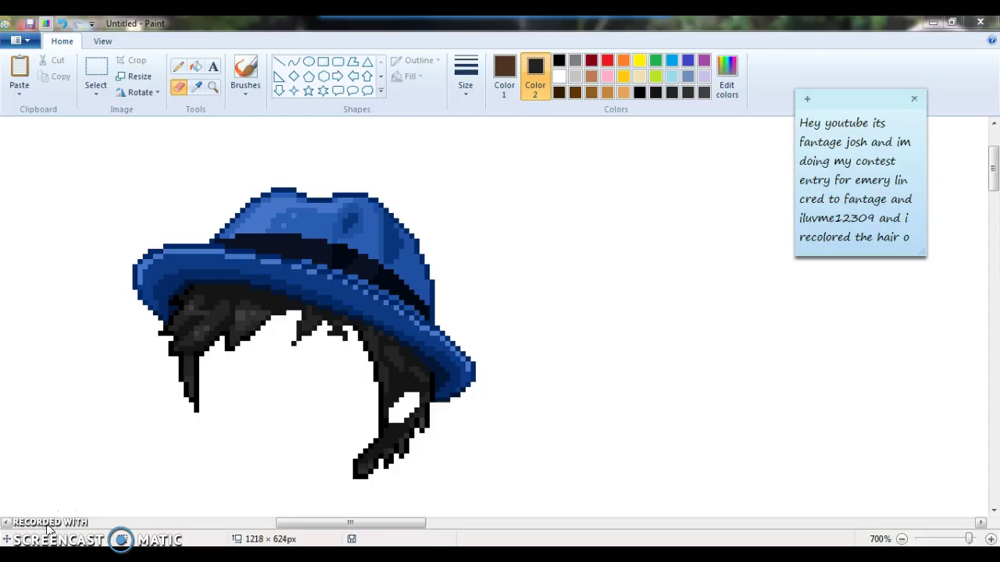
- Finish the sticky note introduction with "ok lets continue" and undo the stray dark square stamped on the canvas
key("Return")
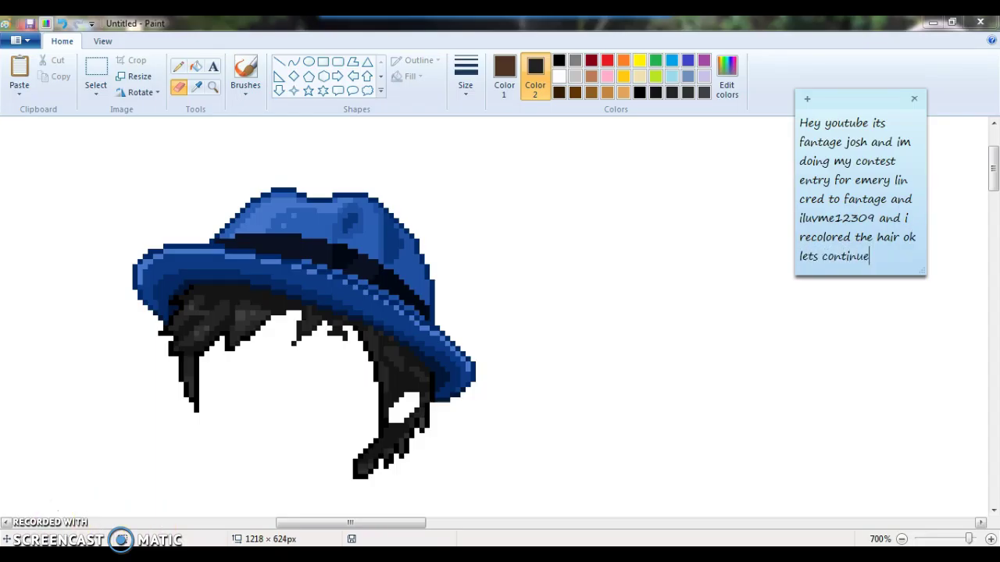
left_click(593, 249)
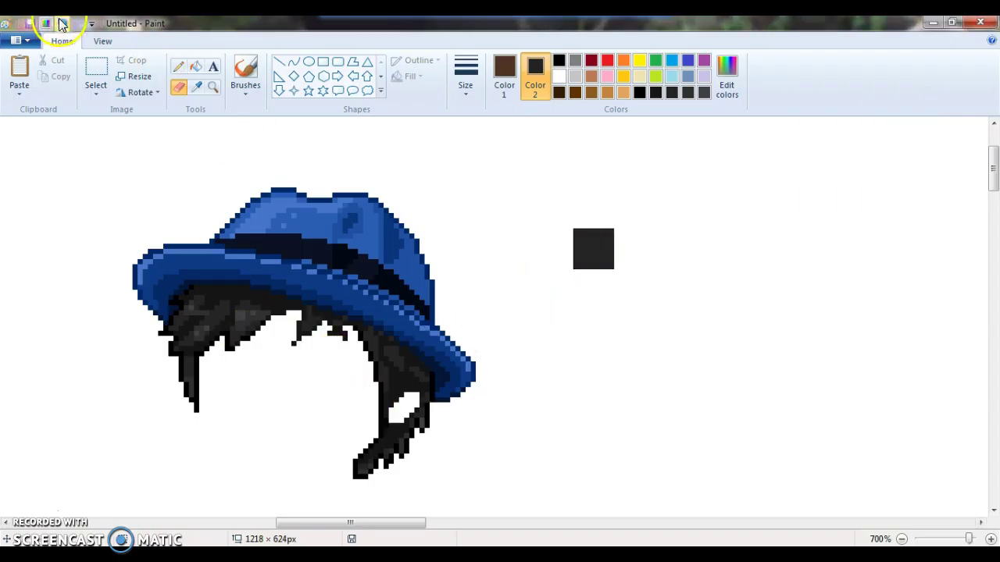
left_click(62, 23)
- Shorten the left leg of the brown shorts by moving its lower cuff upward
mouse_move(974, 539)
left_mouse_down()
mouse_move(933, 539)
mouse_move(950, 539)
left_mouse_up()
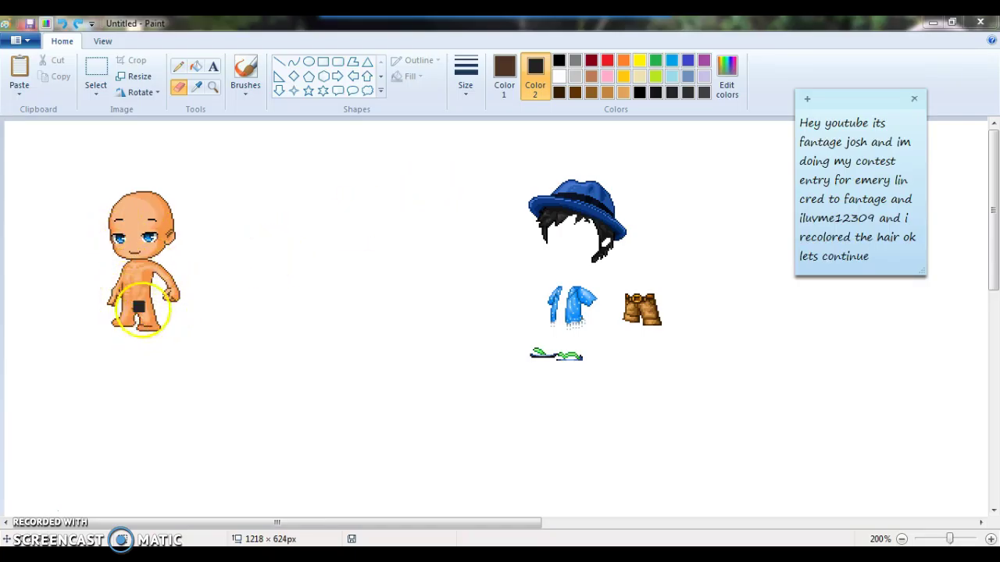
left_click(704, 271)
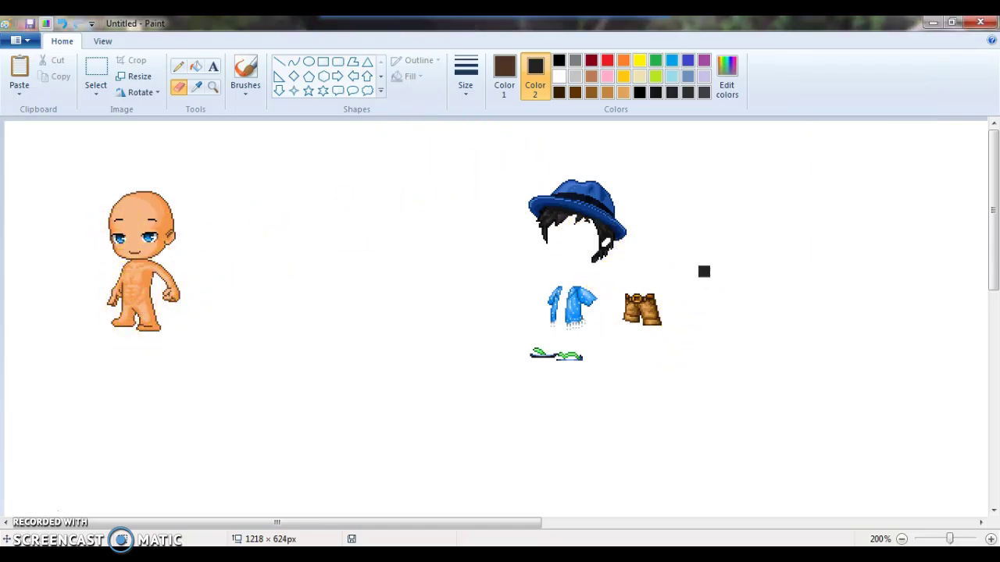
left_click(212, 87)
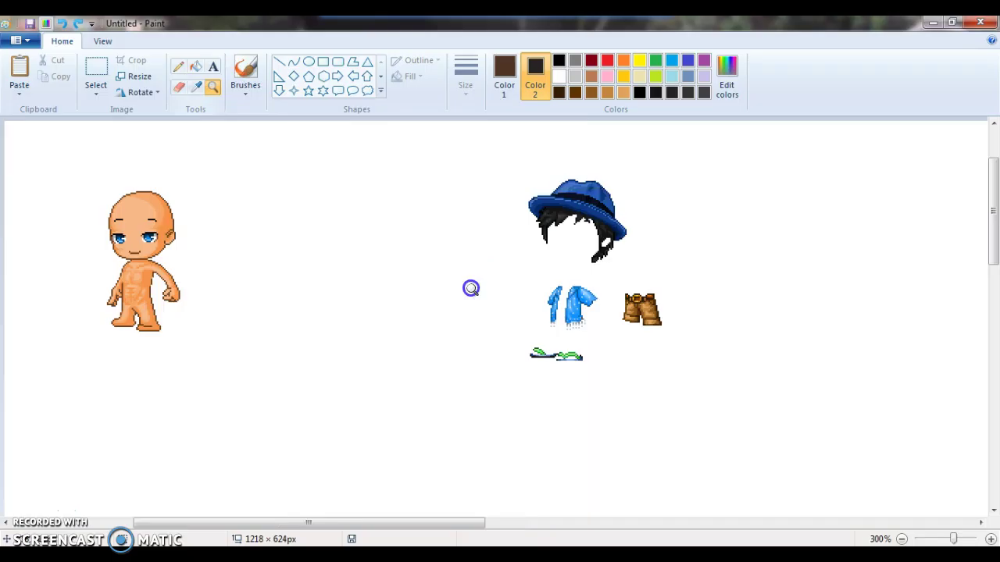
left_click(657, 320)
left_click(273, 199)
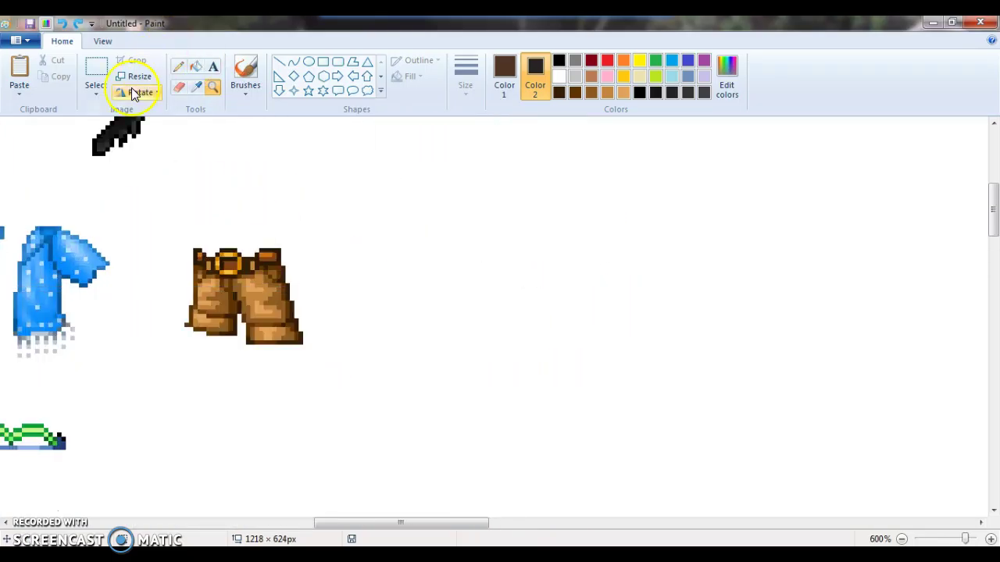
left_click(96, 78)
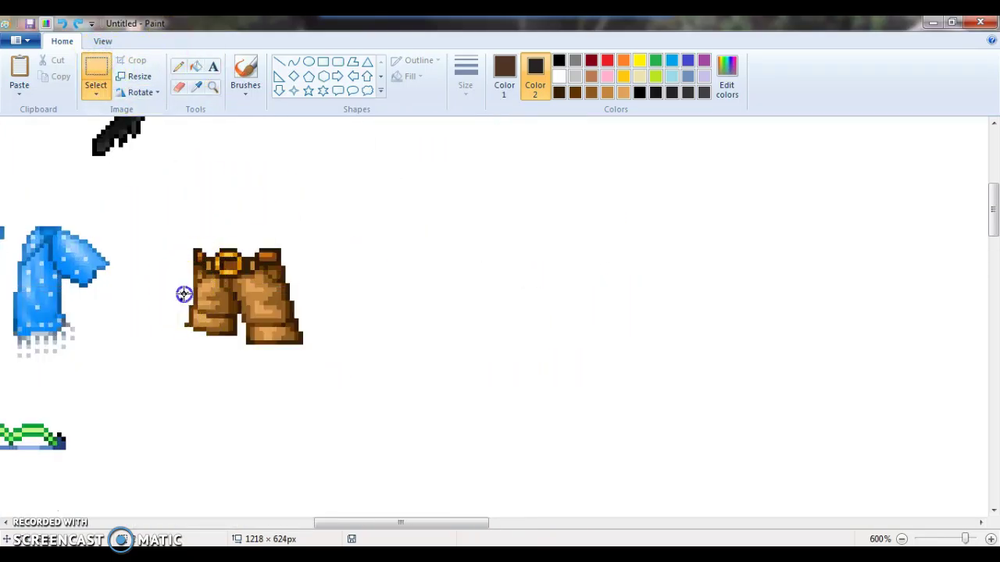
left_click_drag(233, 346, 219, 315)
left_click(226, 406)
- Set Color 2 to white and fill the dark patch under the shortened left leg of the shorts with it
left_click_drag(172, 333, 248, 358)
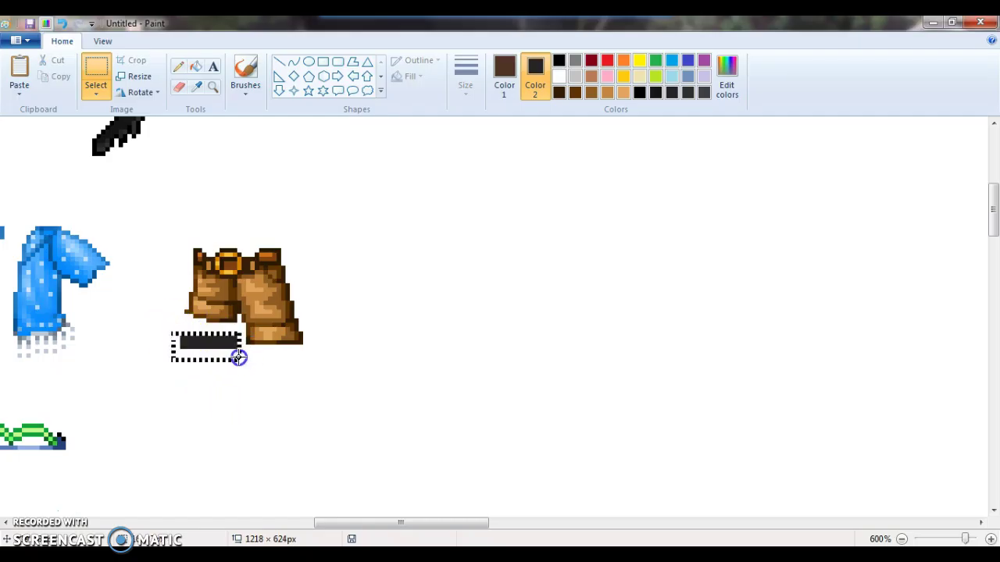
right_click(212, 339)
left_click(242, 347)
left_click(535, 90)
left_click(195, 67)
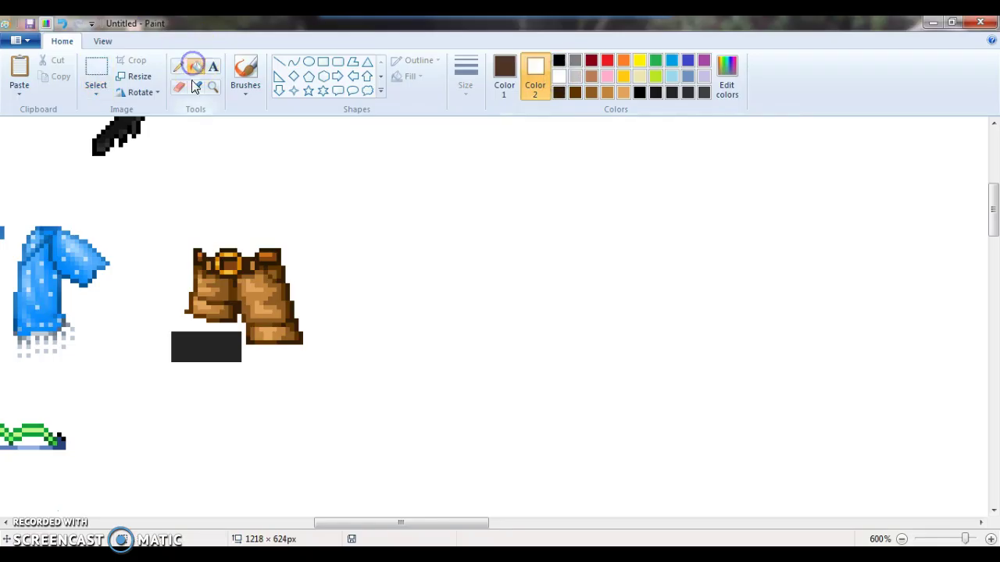
right_click(219, 349)
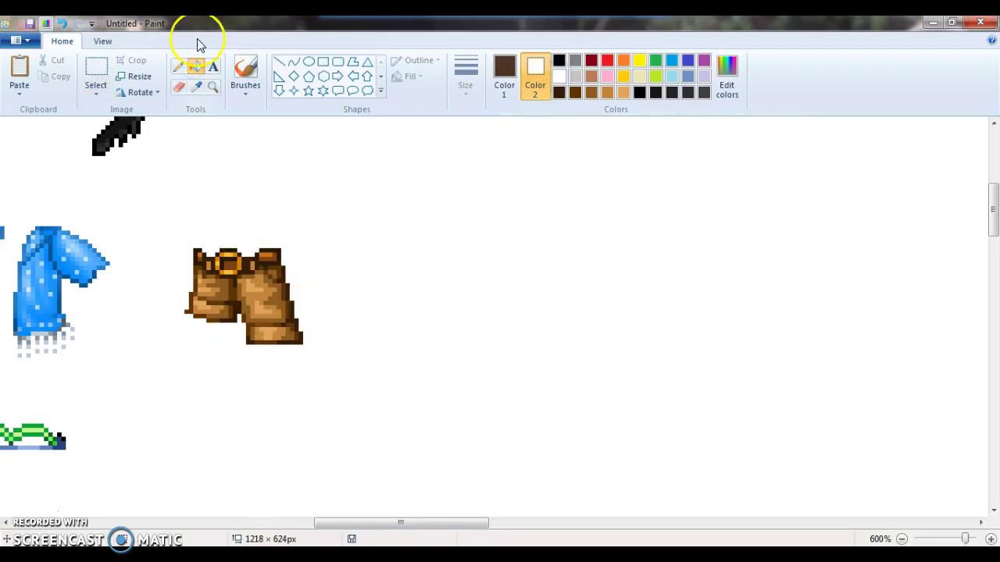
- Shorten the right leg of the brown shorts by moving its cuff up toward the height of the left leg
left_click(97, 74)
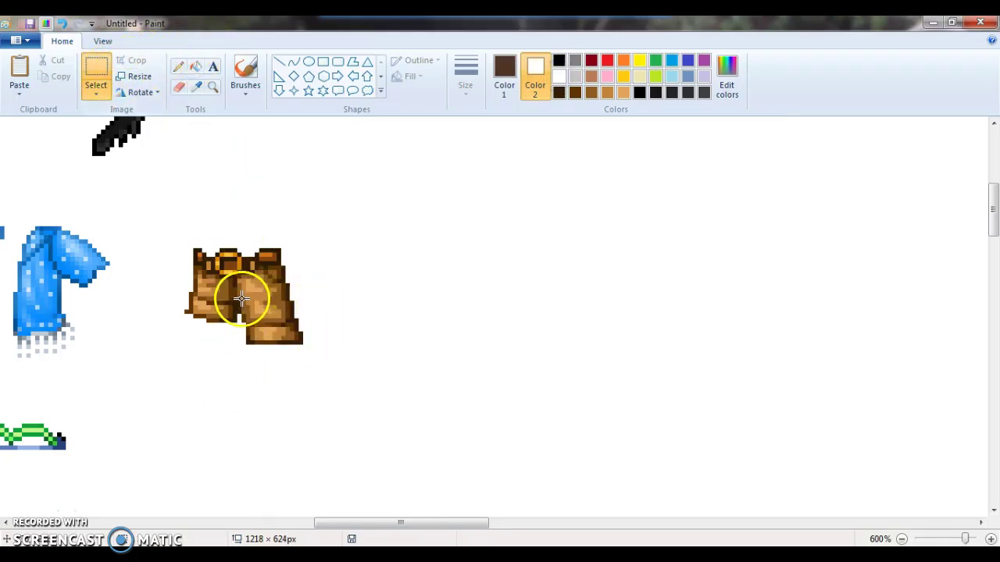
left_click_drag(302, 347, 303, 347)
left_click_drag(294, 337, 288, 313)
left_click(380, 341)
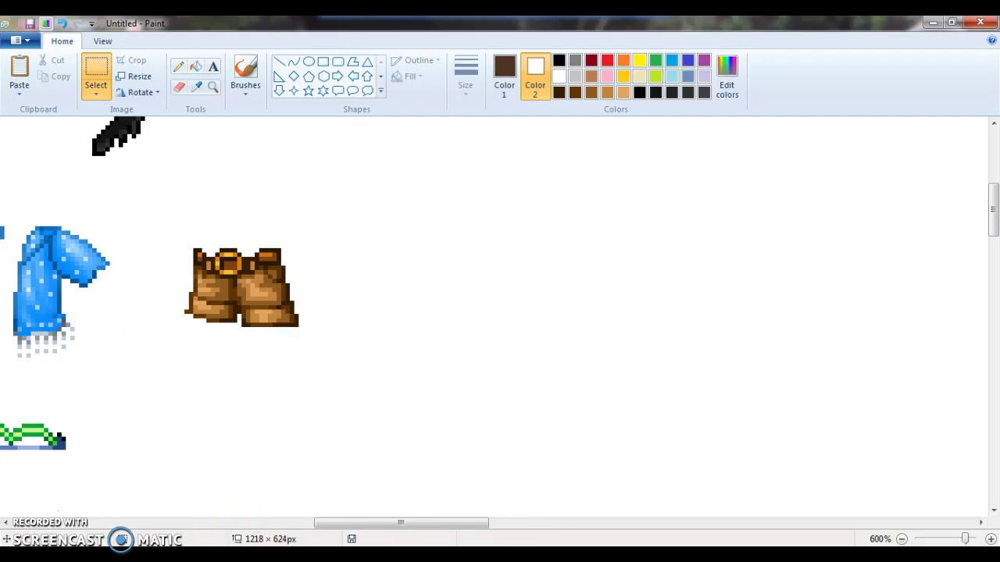
left_click_drag(450, 524, 397, 538)
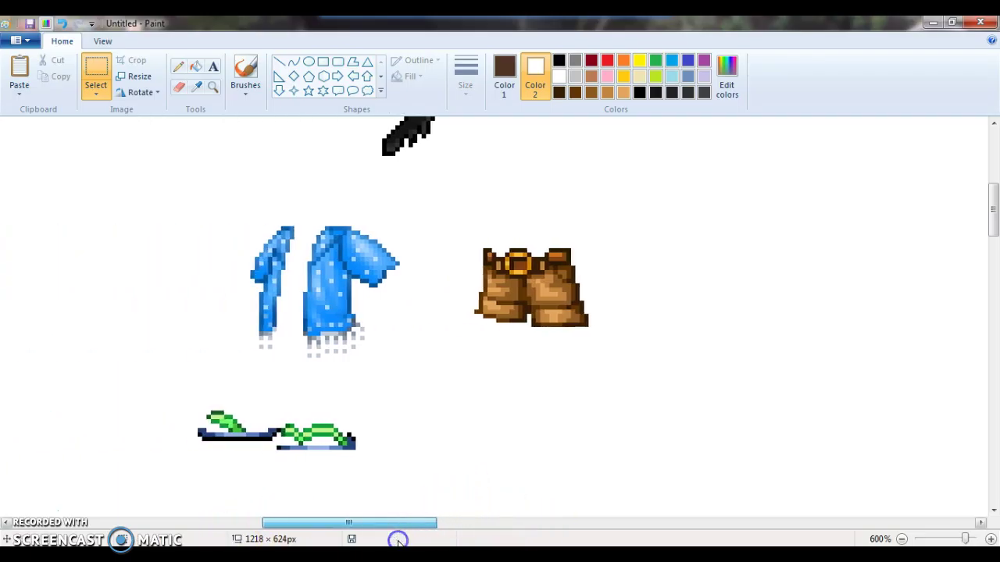
left_click_drag(449, 224, 604, 346)
left_click(687, 308)
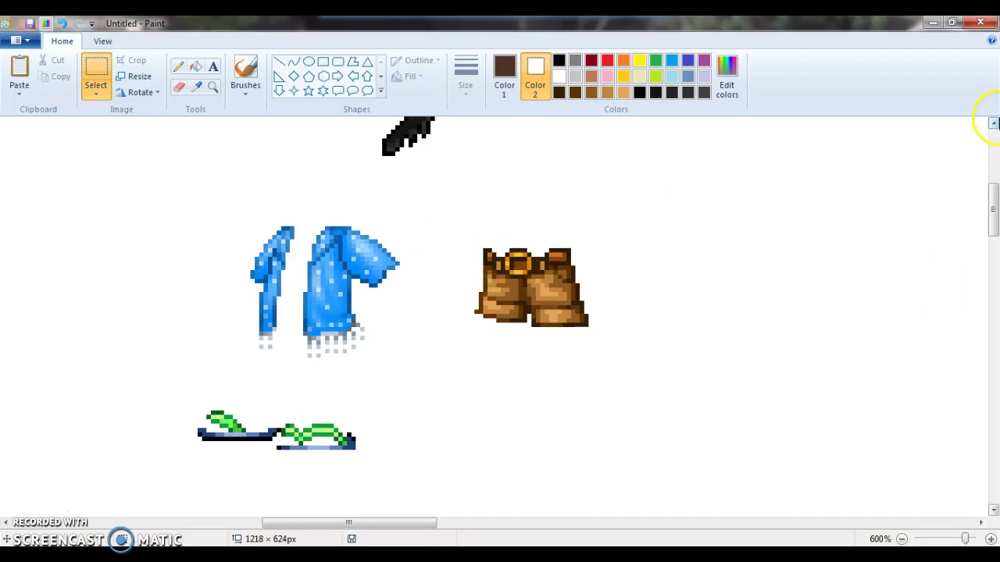
- Erase both sleeves of the blue dotted shirt, leaving only its two open front panels
mouse_move(994, 221)
left_mouse_down()
mouse_move(995, 168)
mouse_move(995, 214)
left_mouse_up()
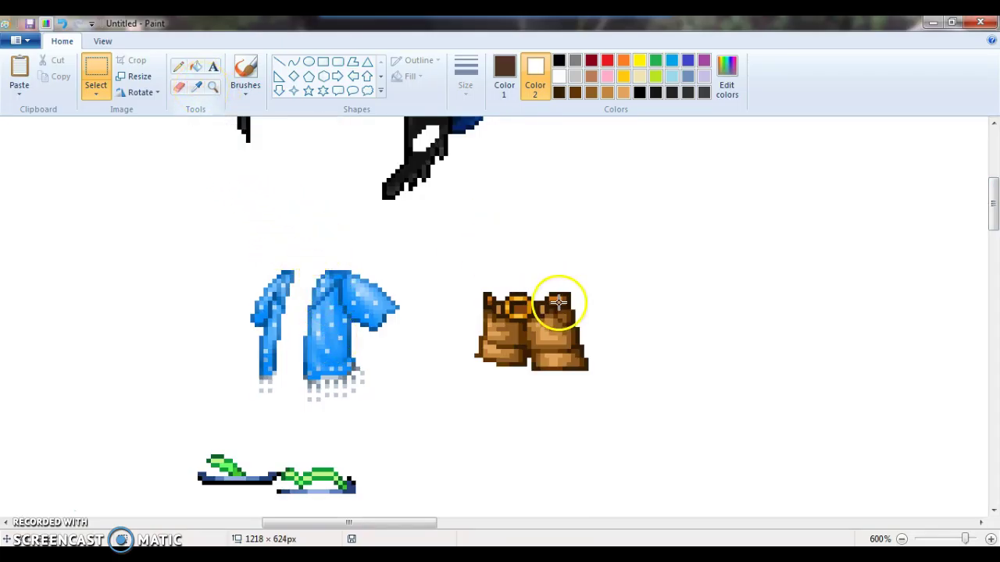
left_click(179, 87)
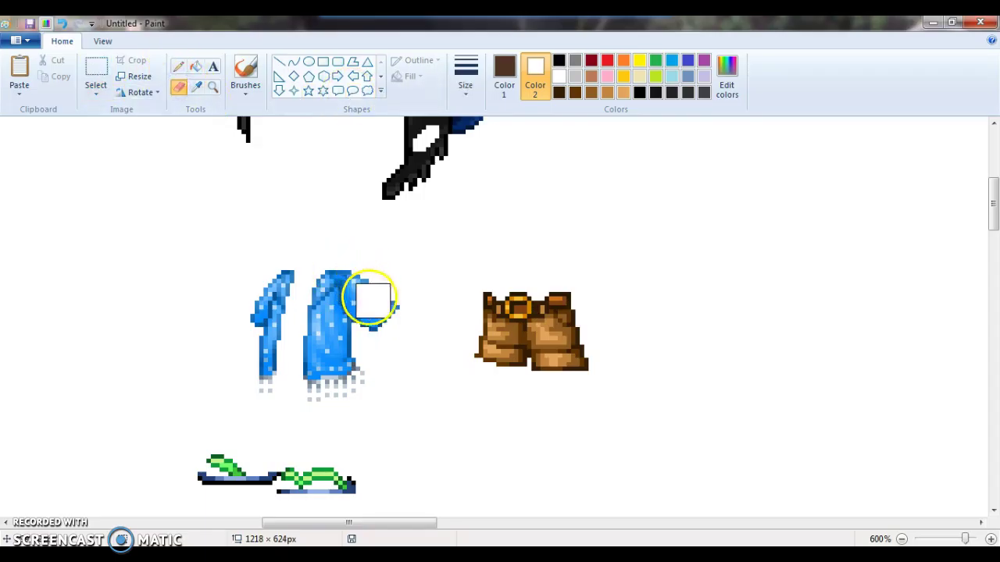
left_click(179, 66)
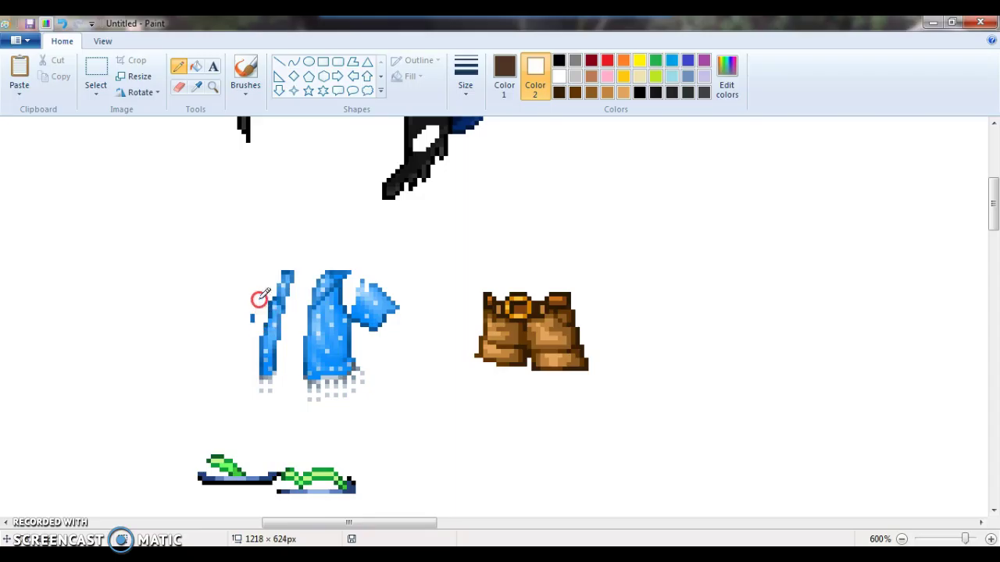
left_click(180, 87)
left_click_drag(390, 285, 368, 307)
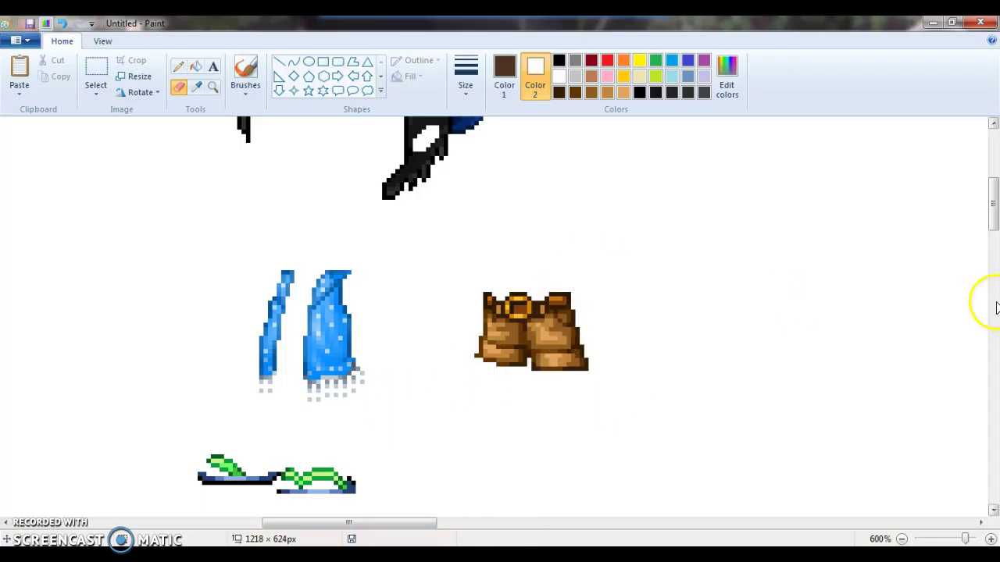
- Sample the dark blue edge colour of the shirt as Color 1 and add it to the palette
left_click_drag(993, 205, 992, 212)
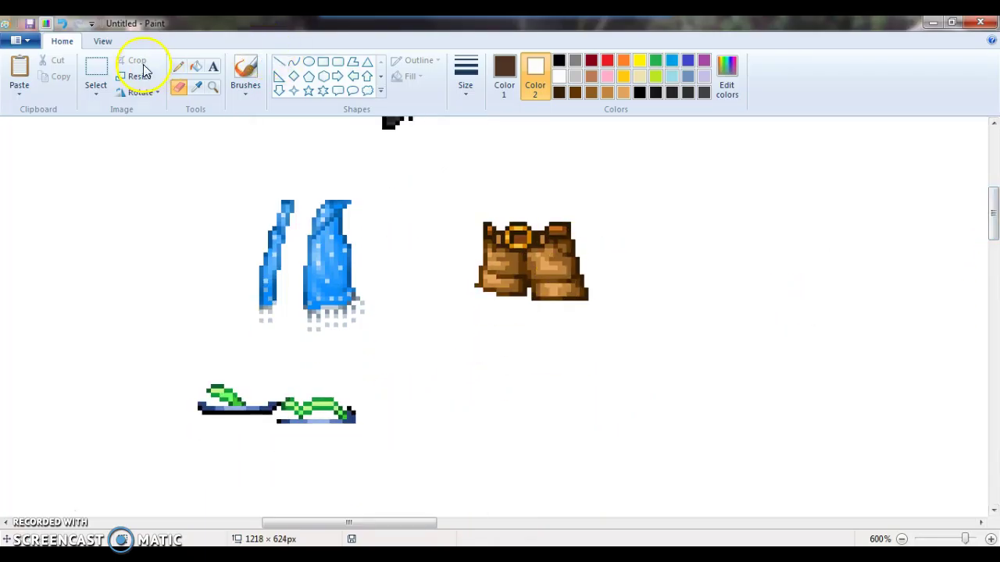
left_click(356, 261)
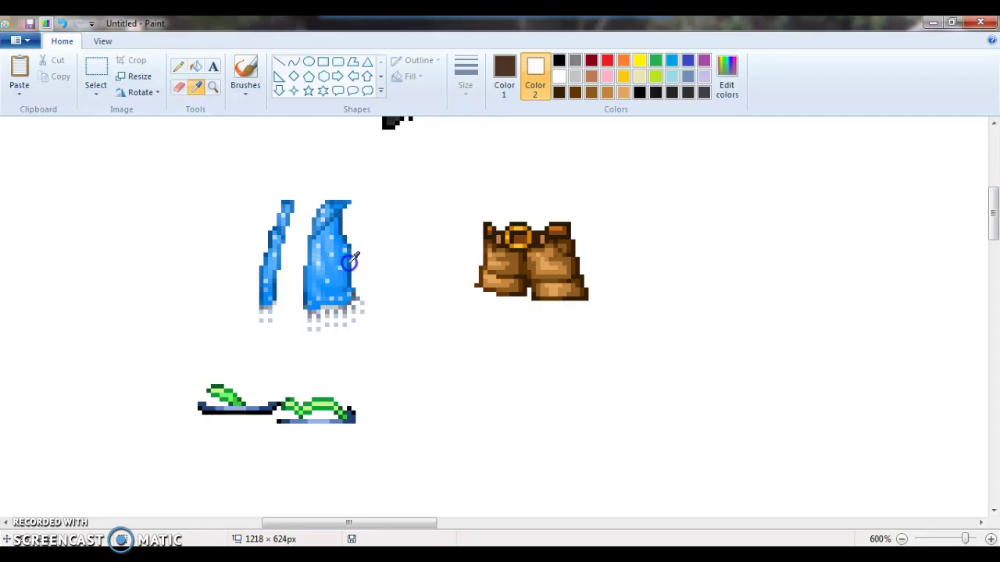
left_click(515, 83)
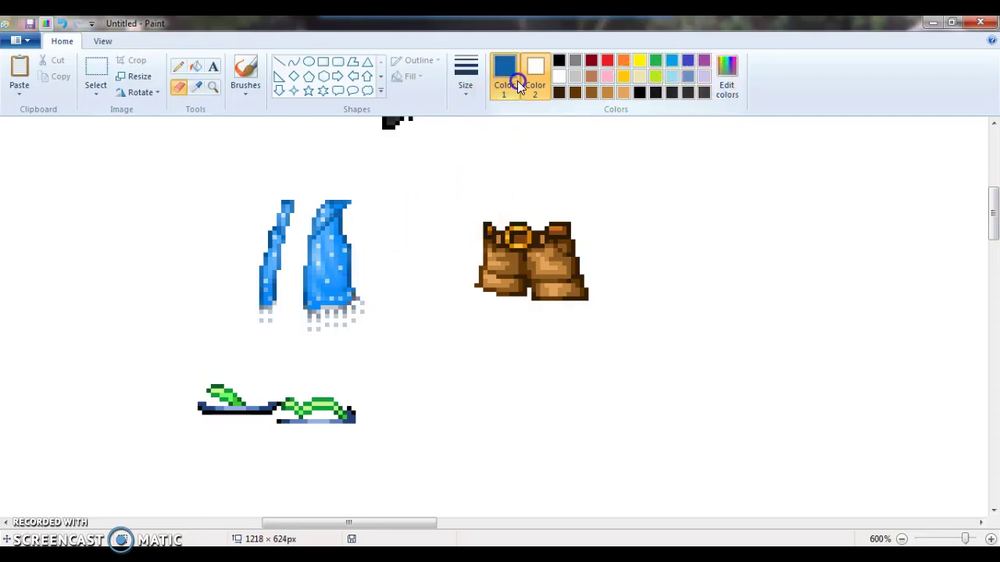
left_click(723, 78)
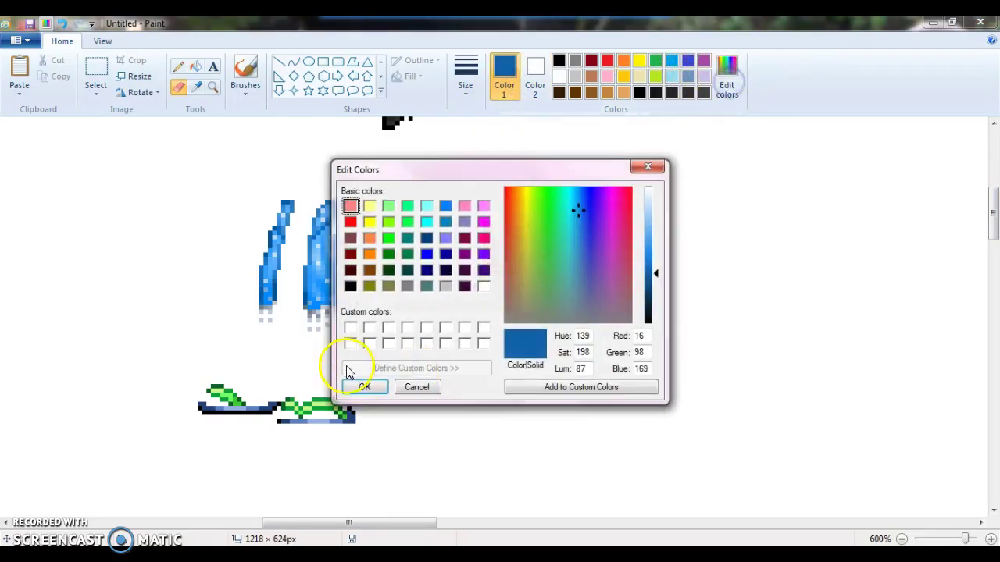
left_click(349, 382)
- Sample the medium blue and a lighter blue from the shirt and add both to the palette
left_click(338, 267)
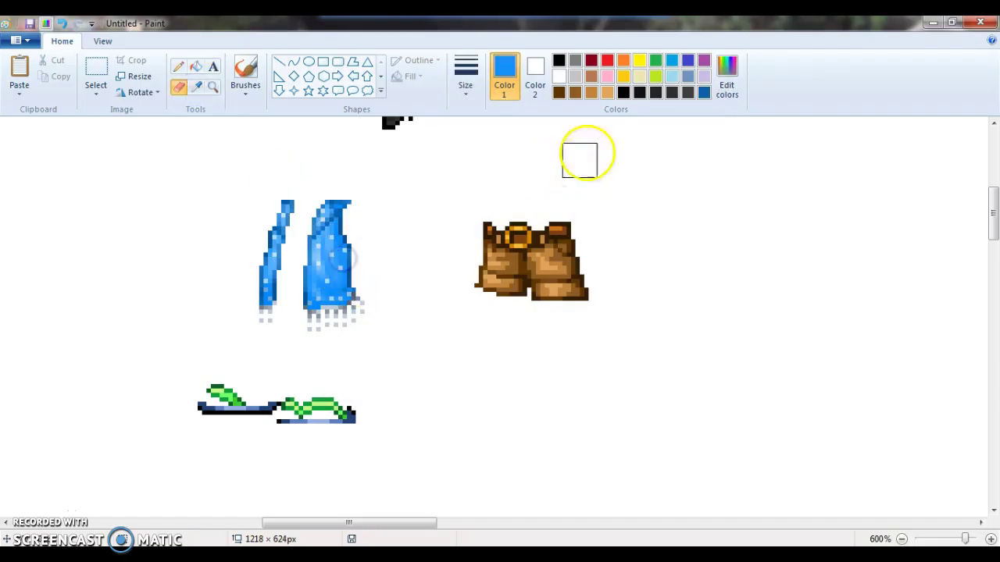
left_click(726, 78)
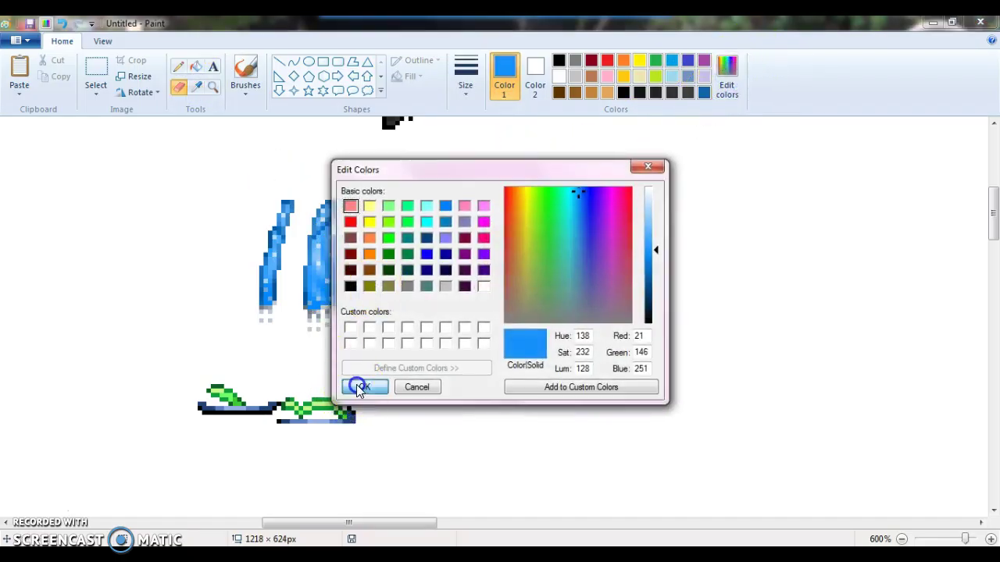
left_click(356, 386)
left_click(196, 87)
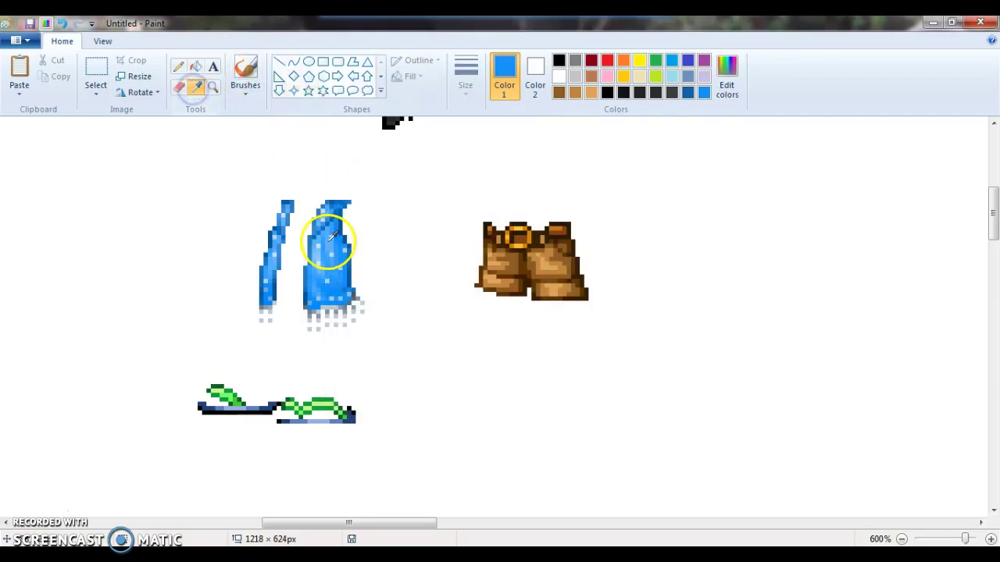
left_click(331, 247)
left_click(726, 82)
left_click(383, 364)
left_click(364, 385)
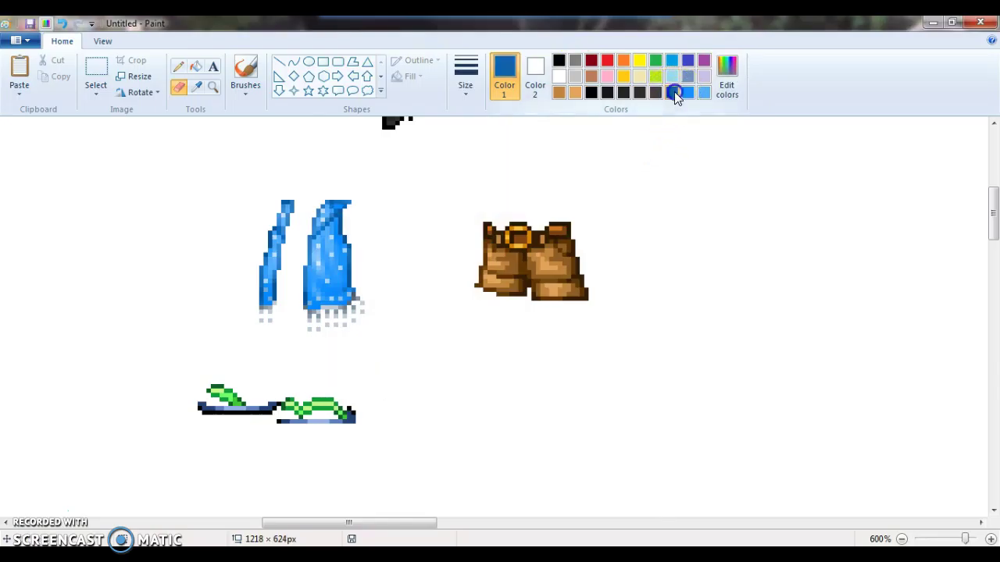
- Replace the dark green pixels of the flip-flops with the dark blue sampled from the shirt
left_click(196, 86)
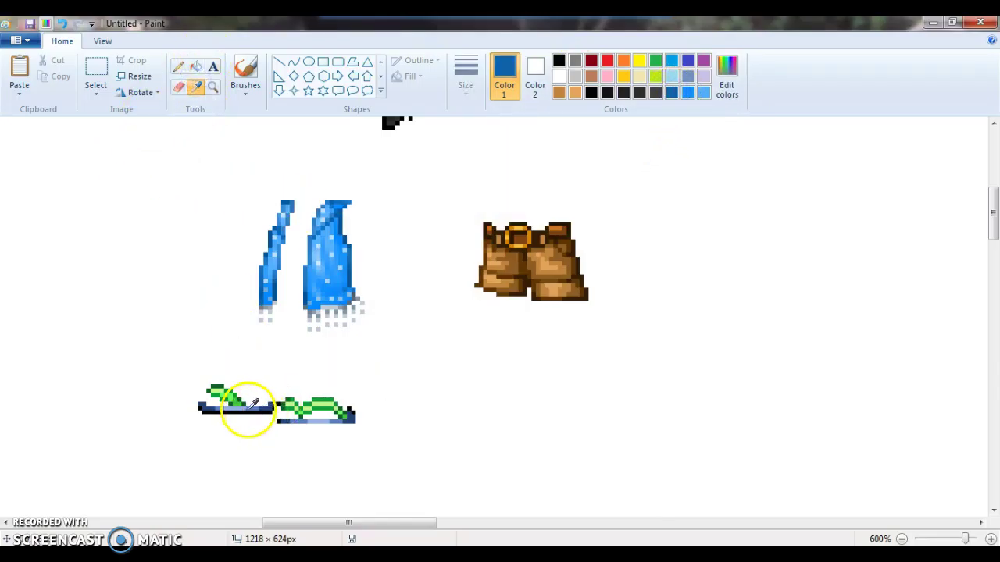
left_click(242, 401)
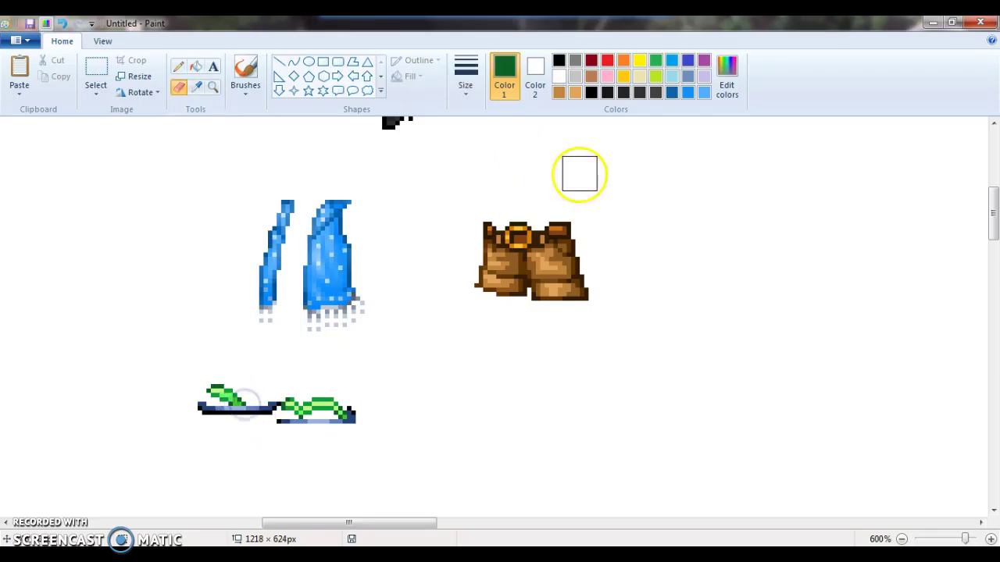
left_click(536, 75)
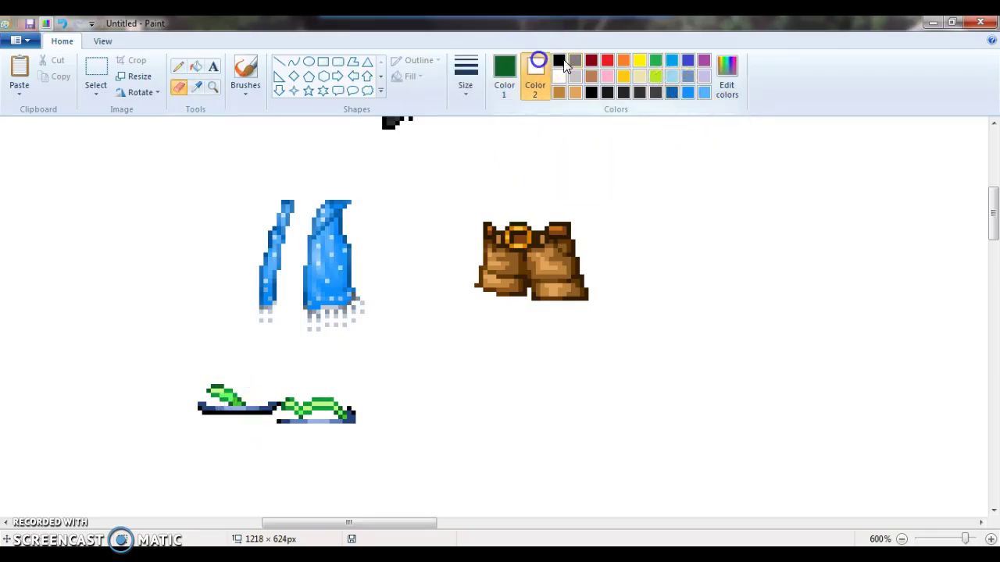
left_click(671, 92)
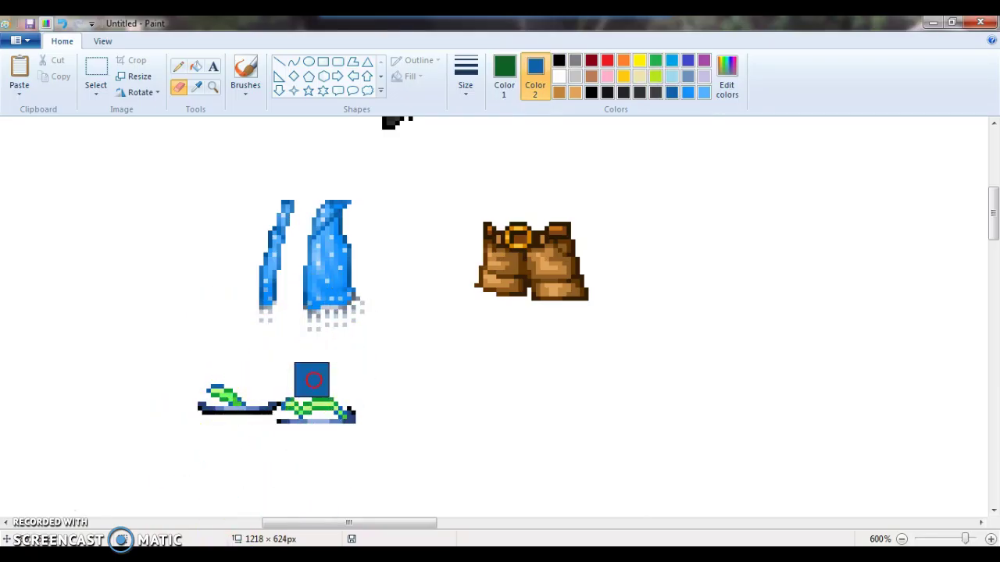
- Set Color 2 to the shirt's medium blue and try replacing the light green of the flip-flop straps with it
left_click(196, 87)
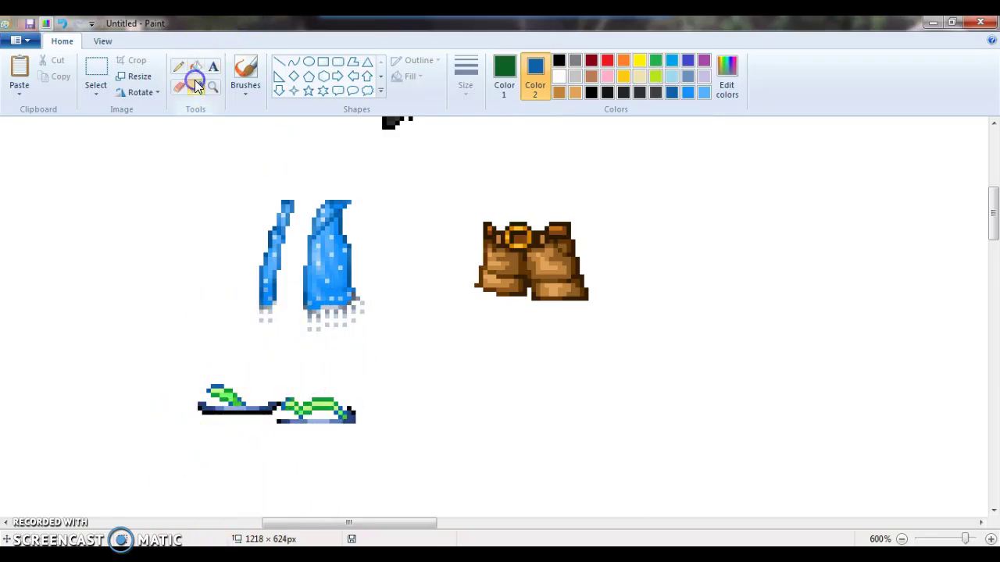
left_click(320, 397)
left_click(689, 93)
mouse_move(325, 354)
left_mouse_down()
mouse_move(283, 526)
mouse_move(320, 354)
left_mouse_up()
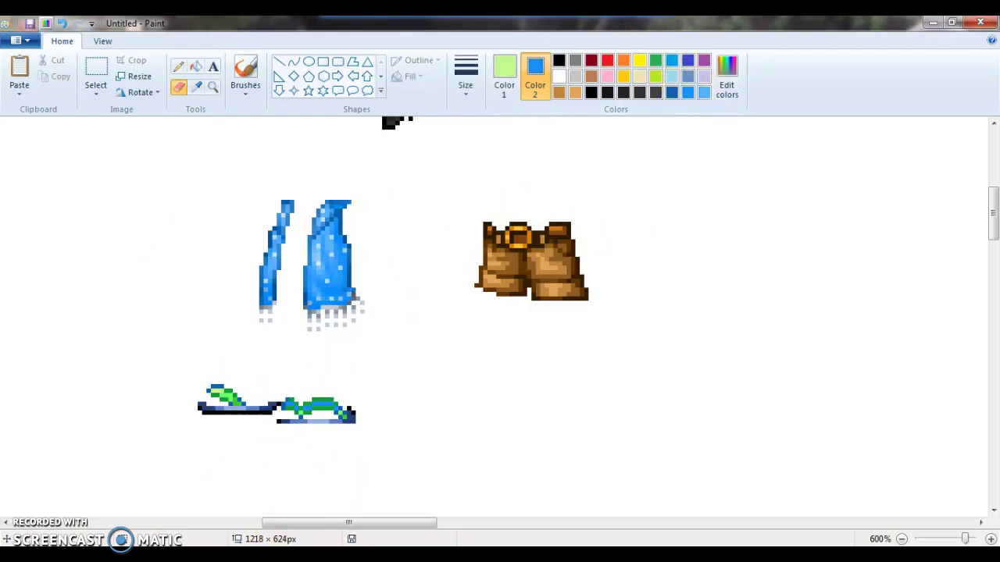
- Undo the light green replacement and recolour the mid green strap edges of the flip-flops with the medium blue
left_click(200, 90)
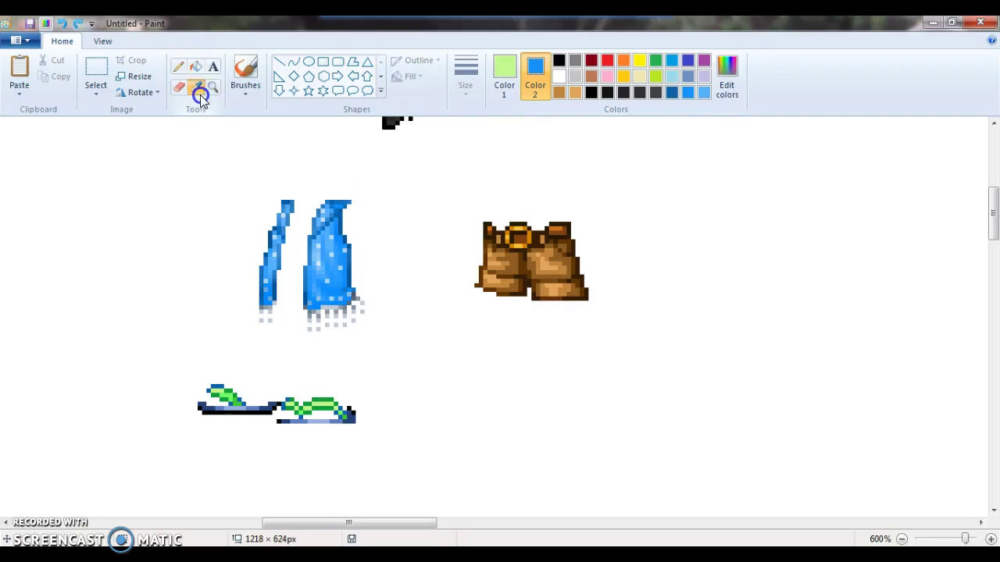
left_click(200, 94)
left_click(199, 89)
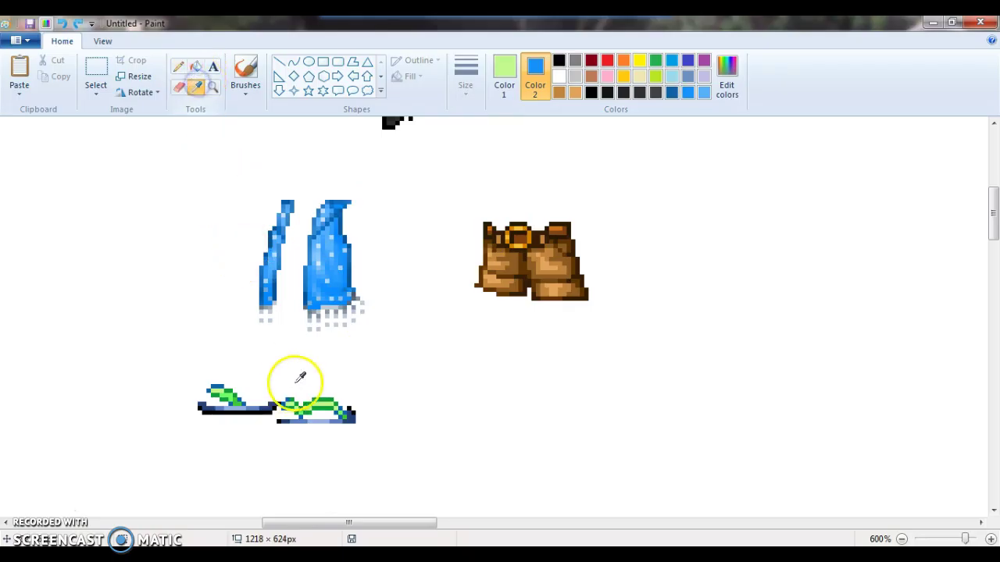
left_click(317, 398)
mouse_move(317, 399)
left_mouse_down()
mouse_move(321, 340)
mouse_move(332, 406)
mouse_move(295, 345)
mouse_move(310, 334)
mouse_move(277, 358)
mouse_move(308, 277)
mouse_move(376, 286)
mouse_move(266, 225)
mouse_move(236, 289)
mouse_move(231, 516)
left_mouse_up()
- Replace the remaining mid green shades of the flip-flop straps with the medium blue and the lighter blue
left_click(197, 88)
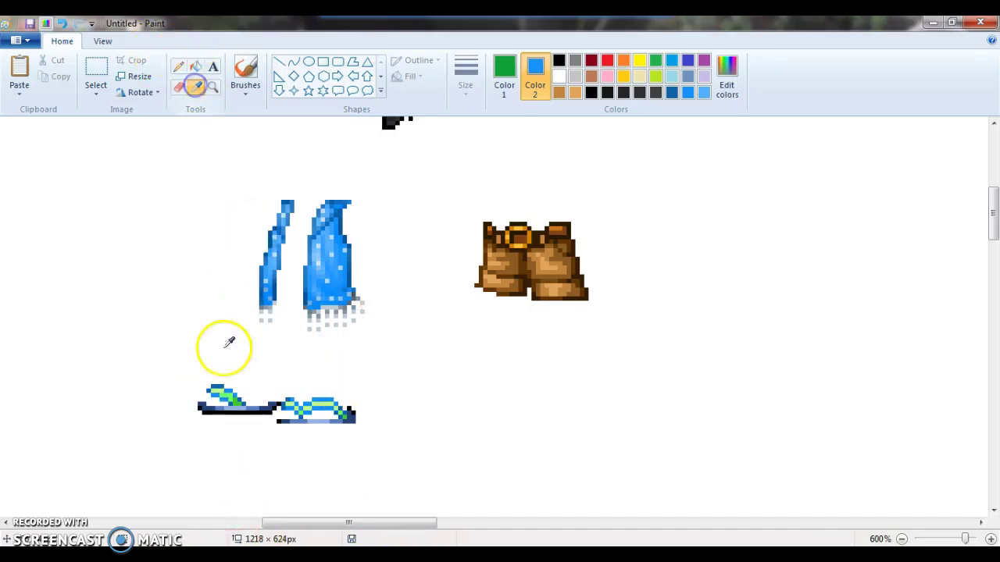
left_click(234, 400)
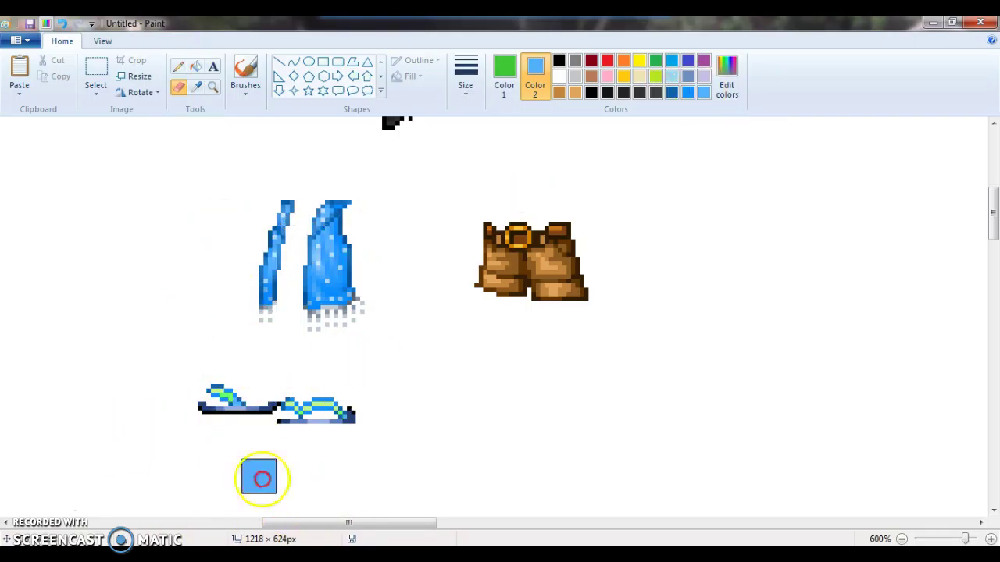
left_click(196, 88)
left_click(301, 408)
left_click(299, 411)
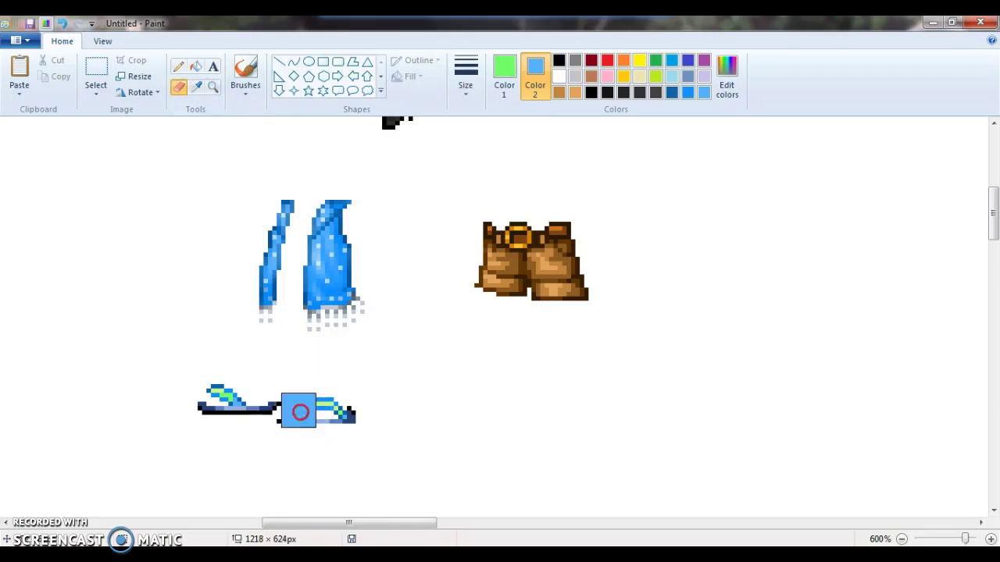
- Mix a lighter shade of the current blue as Color 2 and try recolouring the flip-flop straps with it
left_click(199, 90)
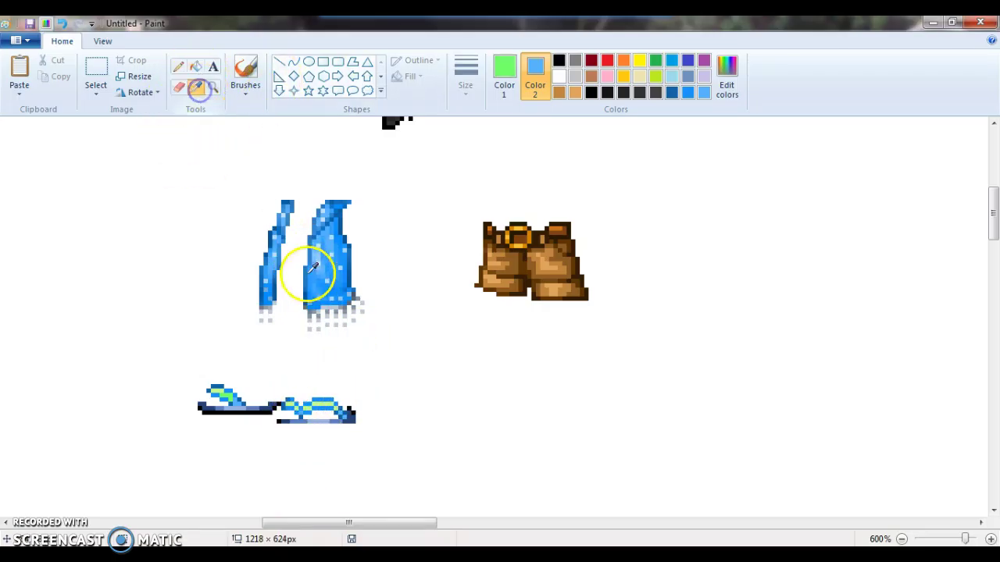
left_click(325, 399)
left_click(728, 78)
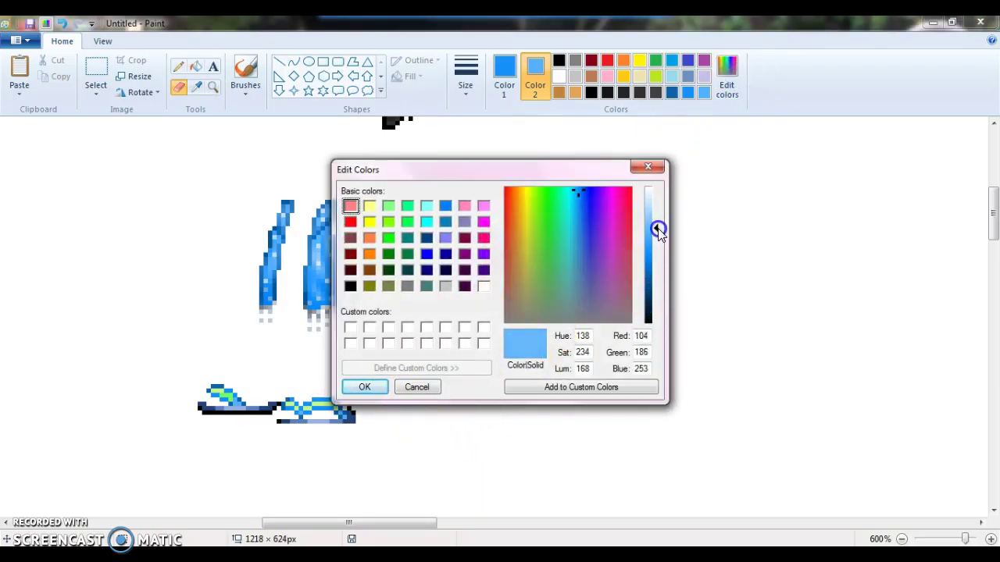
left_click(364, 387)
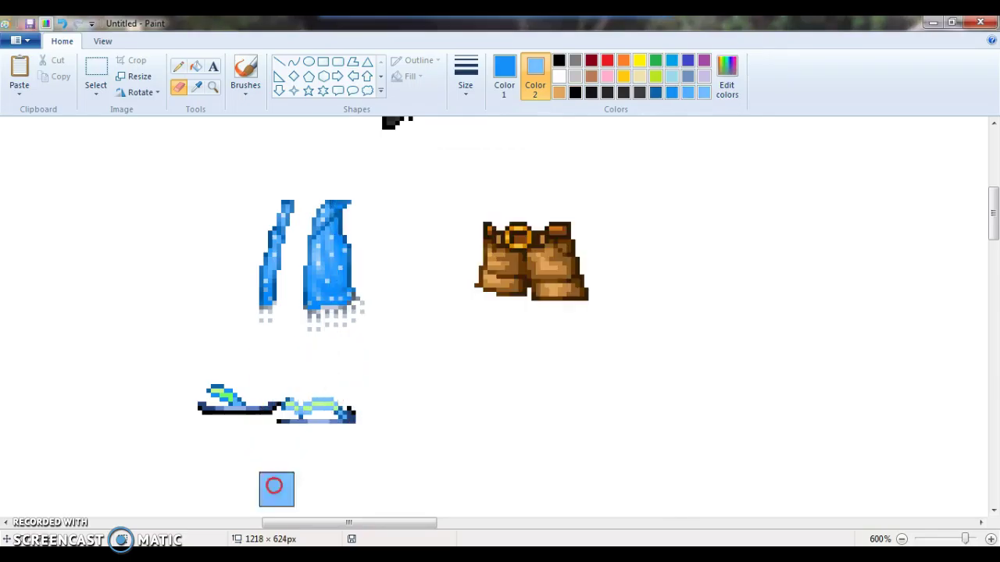
- Undo the last strap replacement and recolour the remaining light and bright green pixels of the flip-flops with the lightest blue
left_click(63, 24)
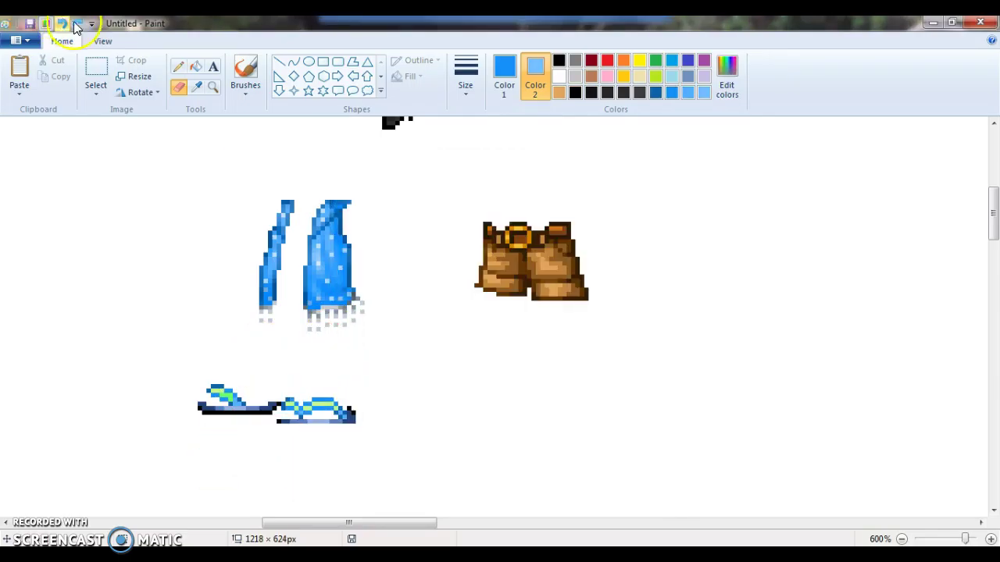
left_click(196, 86)
left_click(320, 403)
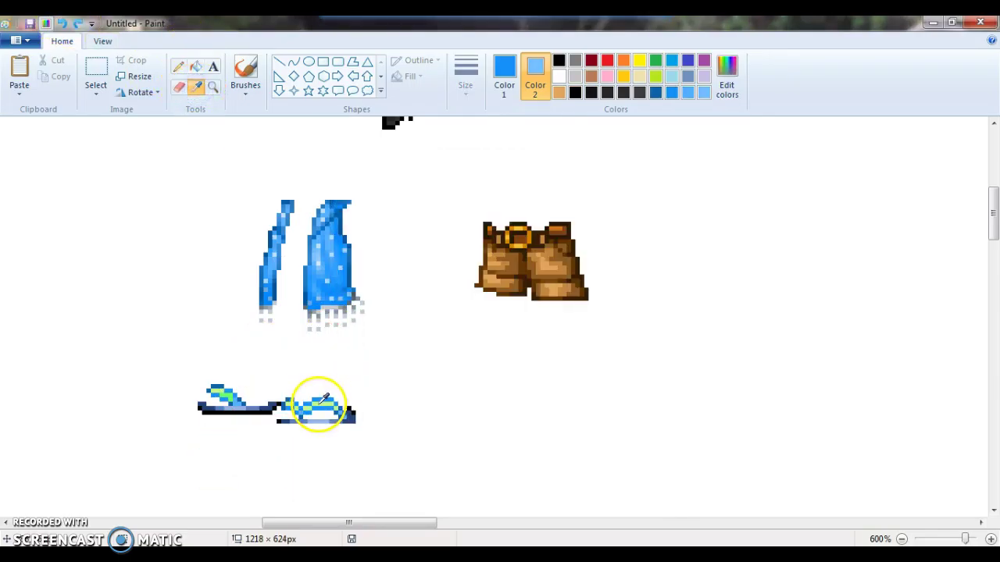
right_click(222, 248)
left_click(197, 88)
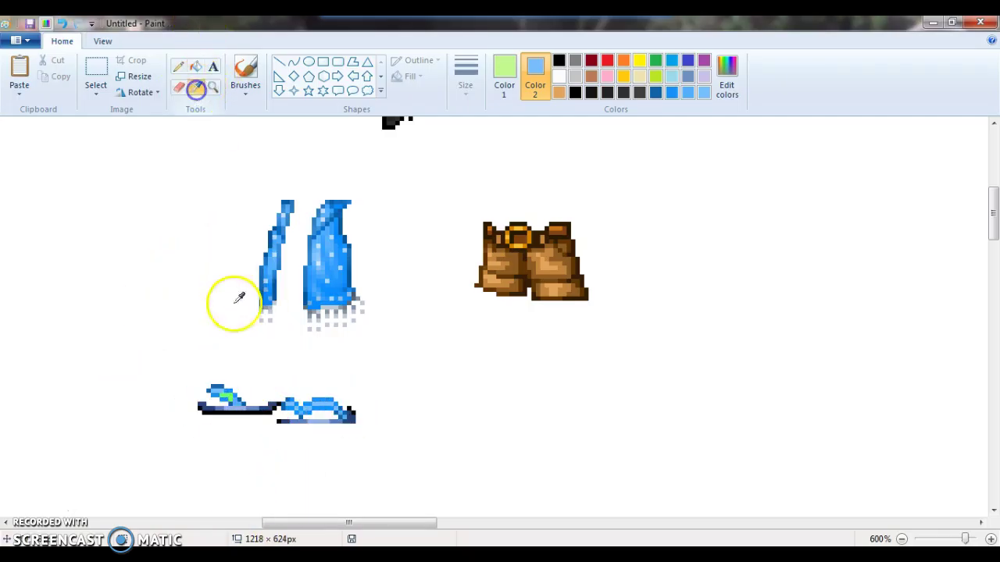
left_click(226, 387)
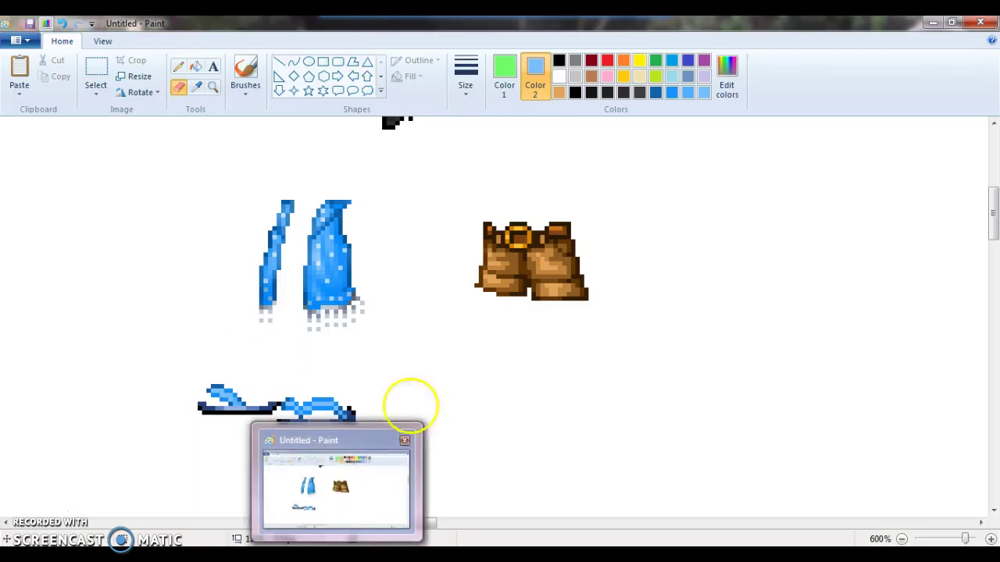
- Sample the darkest brown and the next lighter dark brown from the shorts and add both to the palette
left_click_drag(994, 199, 994, 170)
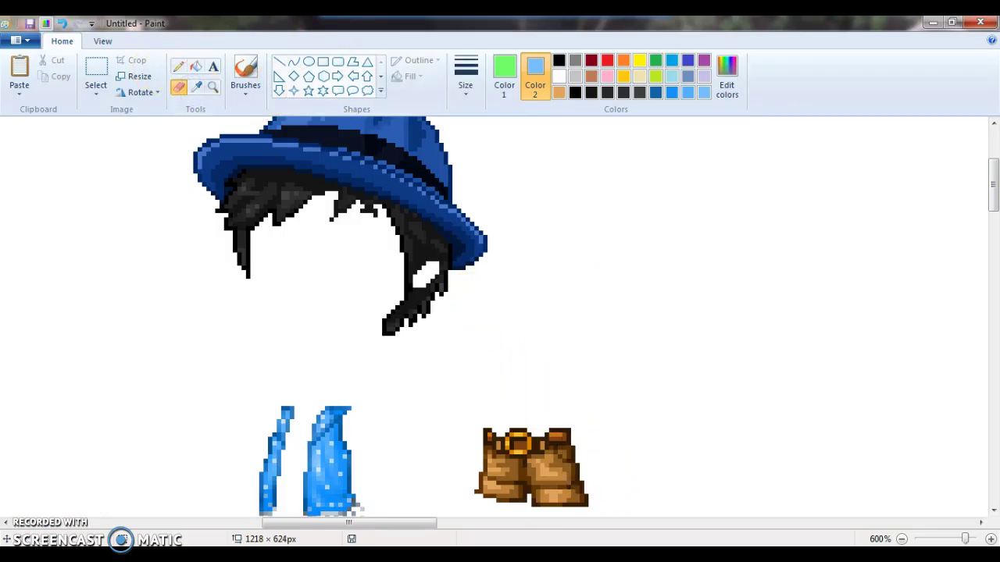
left_click(197, 87)
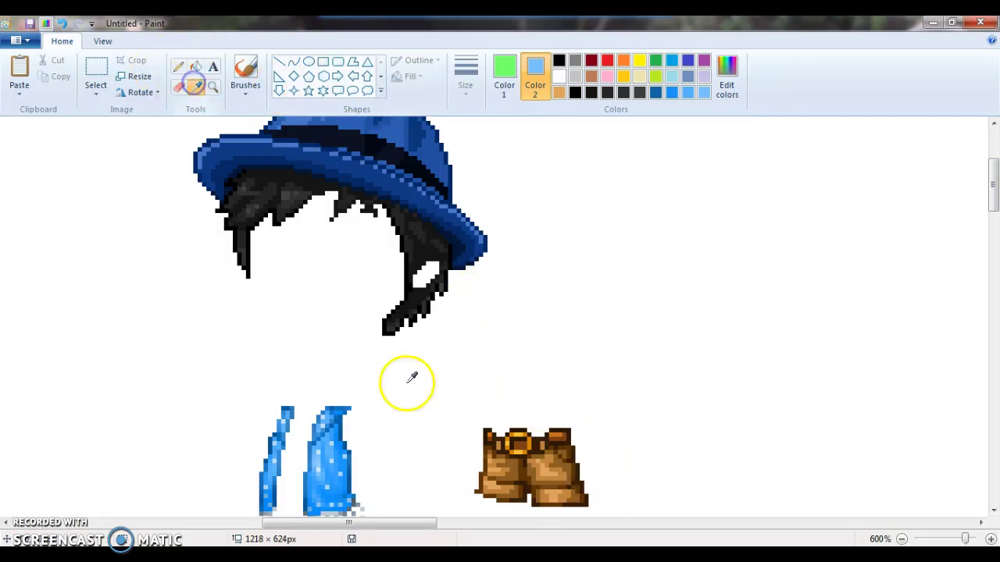
left_click(570, 502)
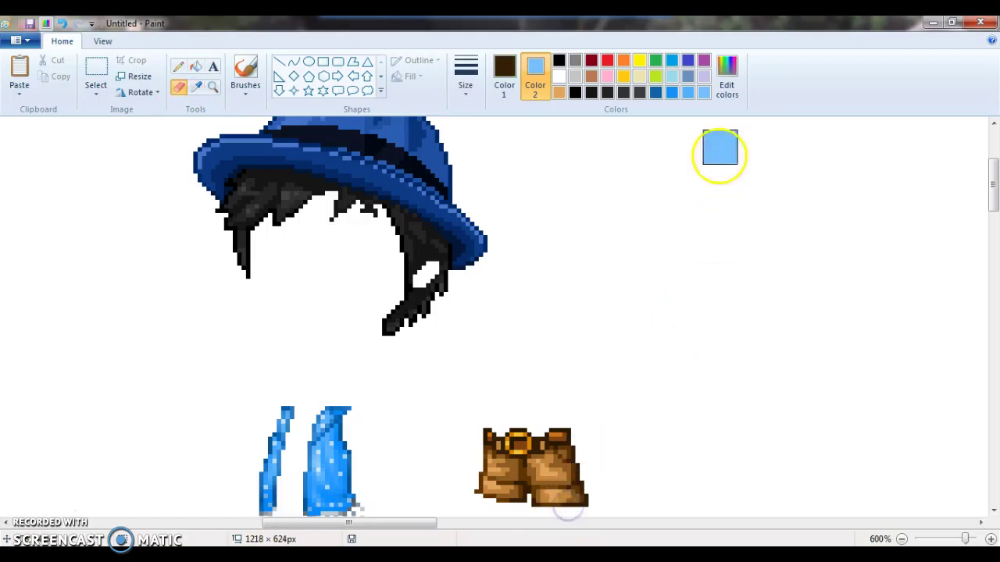
left_click(713, 101)
left_click(367, 386)
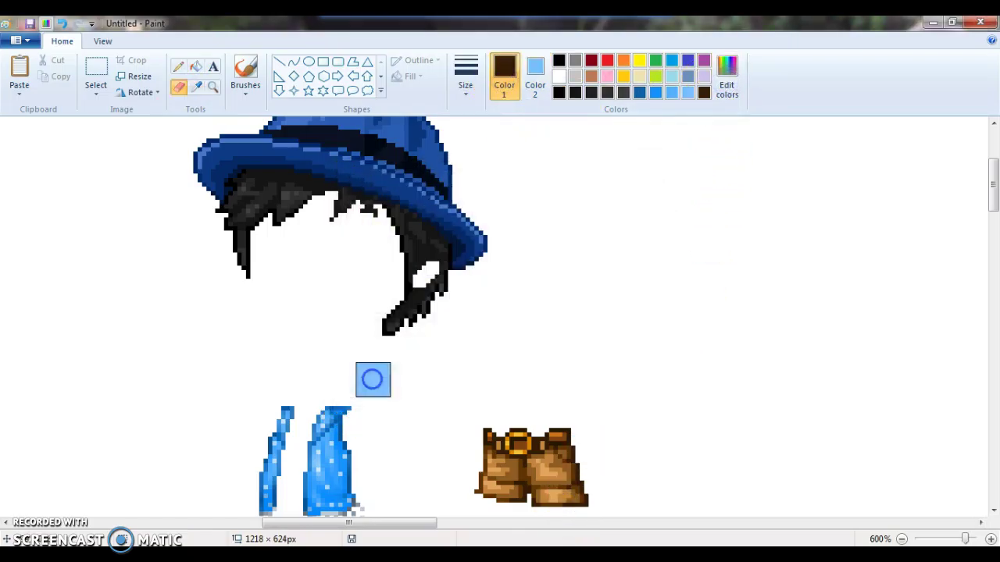
left_click(197, 88)
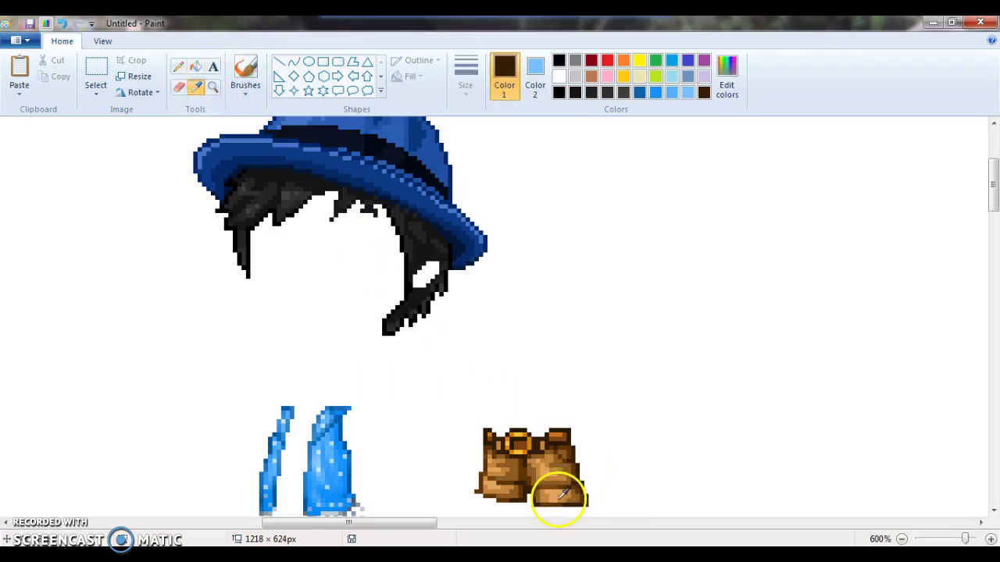
left_click(559, 497)
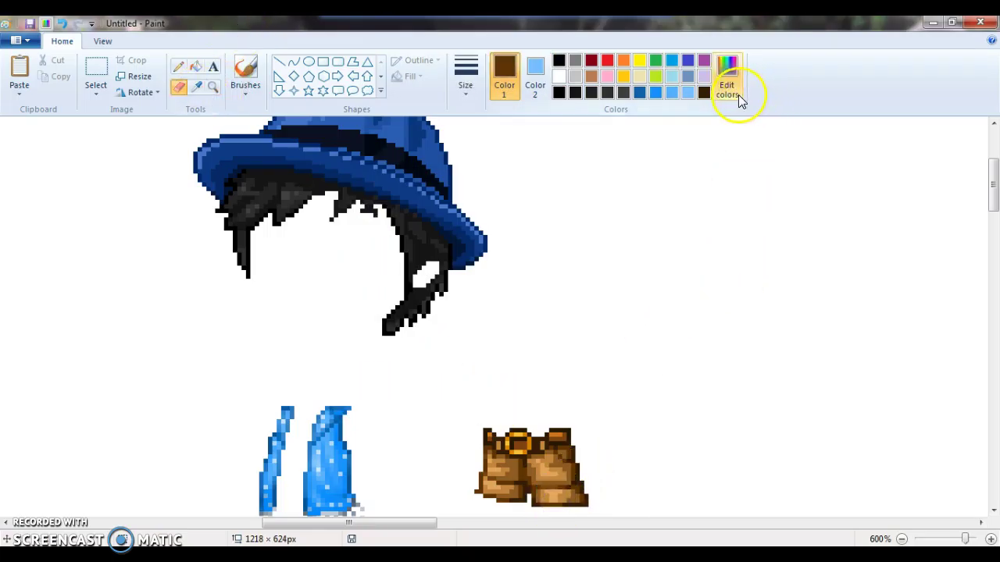
left_click(738, 94)
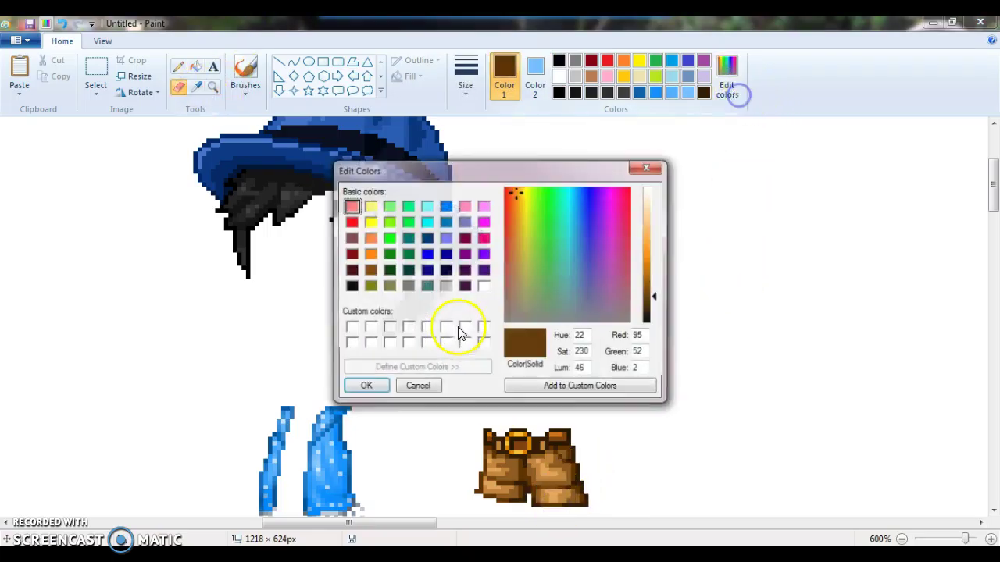
- Try to sample another brown shade from the lower hem of the shorts for the palette
left_click(196, 92)
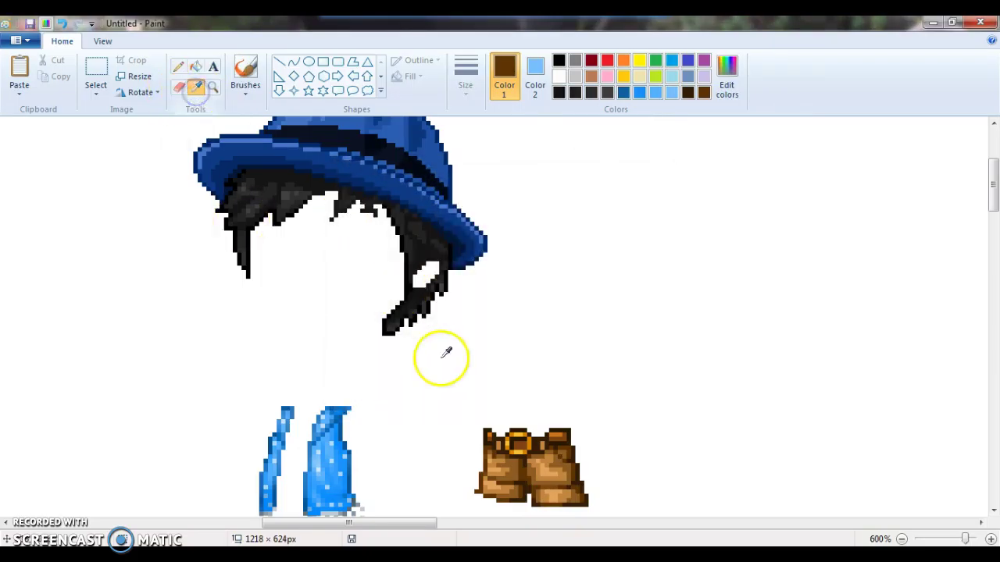
left_click(521, 489)
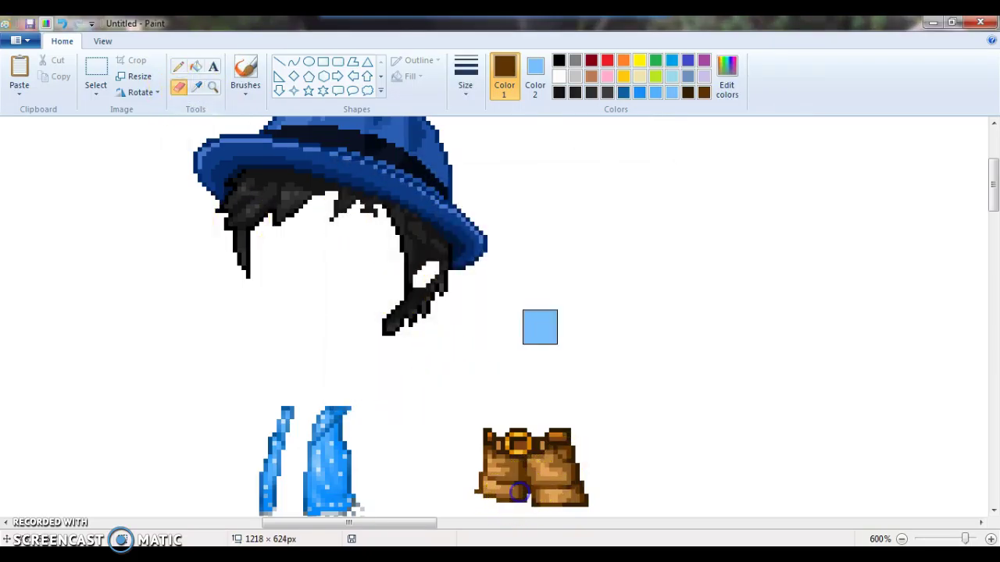
left_click(726, 78)
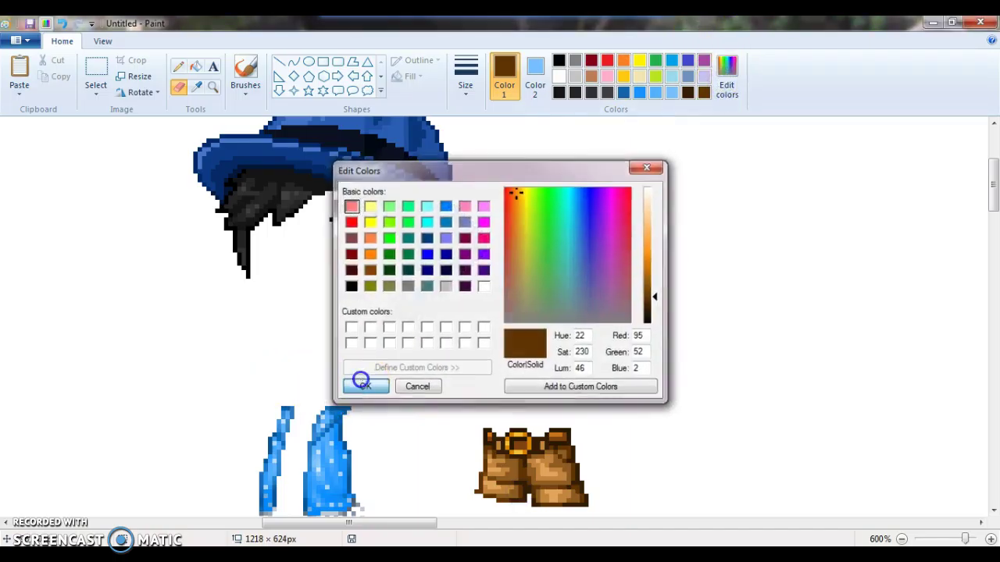
left_click(361, 383)
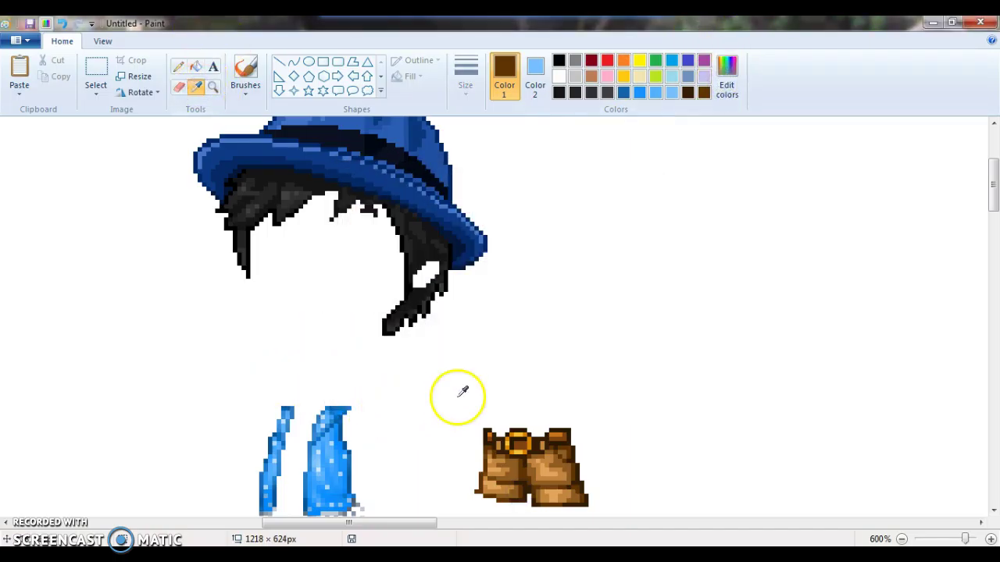
- Sample the medium brown from the lower hem of the shorts and add it to the palette
left_click(517, 489)
left_click(726, 78)
left_click(349, 388)
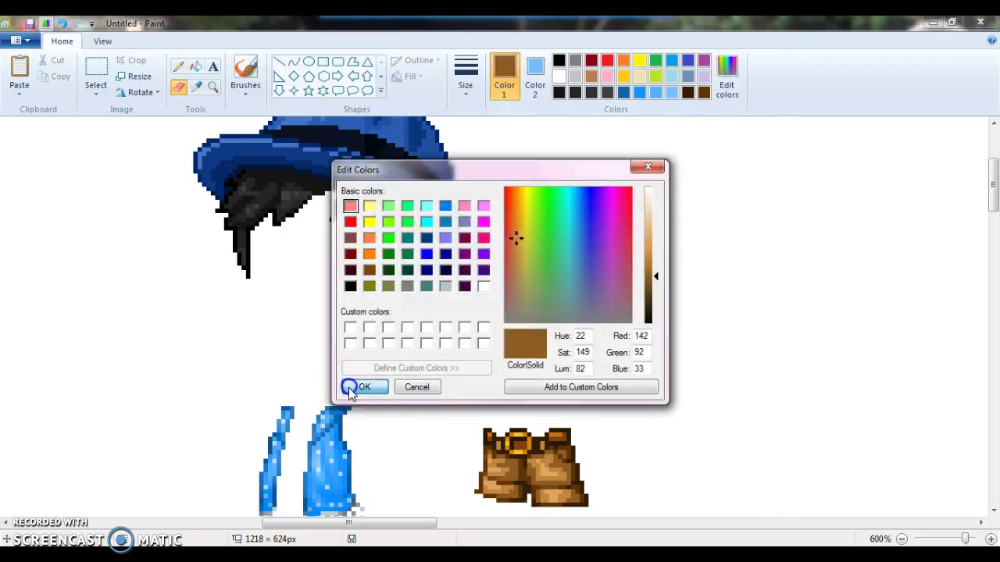
left_click(351, 397)
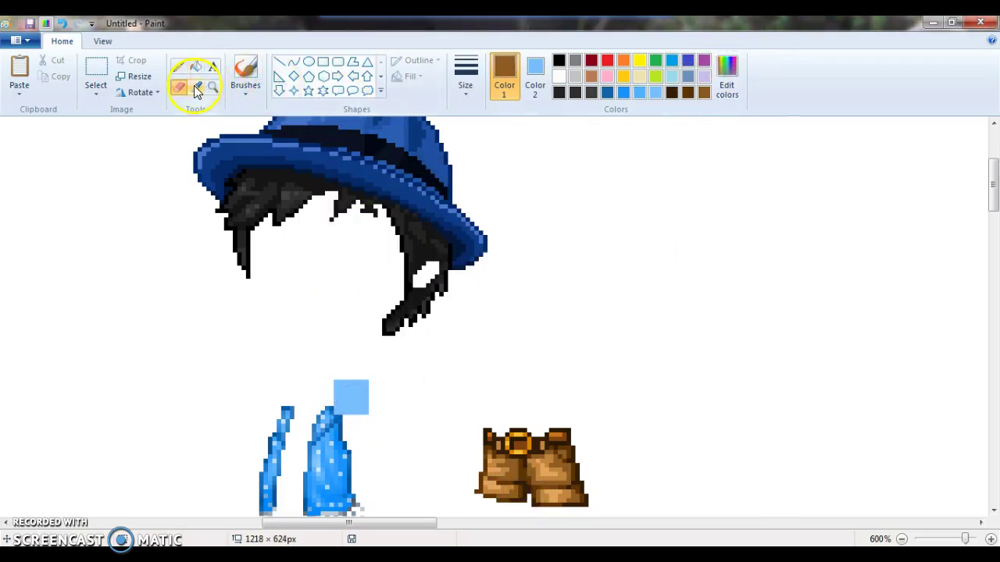
left_click(61, 25)
- Sample the light brown and the lightest tan from the shorts and add both to the palette
left_click(196, 86)
mouse_move(533, 468)
left_mouse_down()
mouse_move(522, 489)
mouse_move(509, 484)
left_mouse_up()
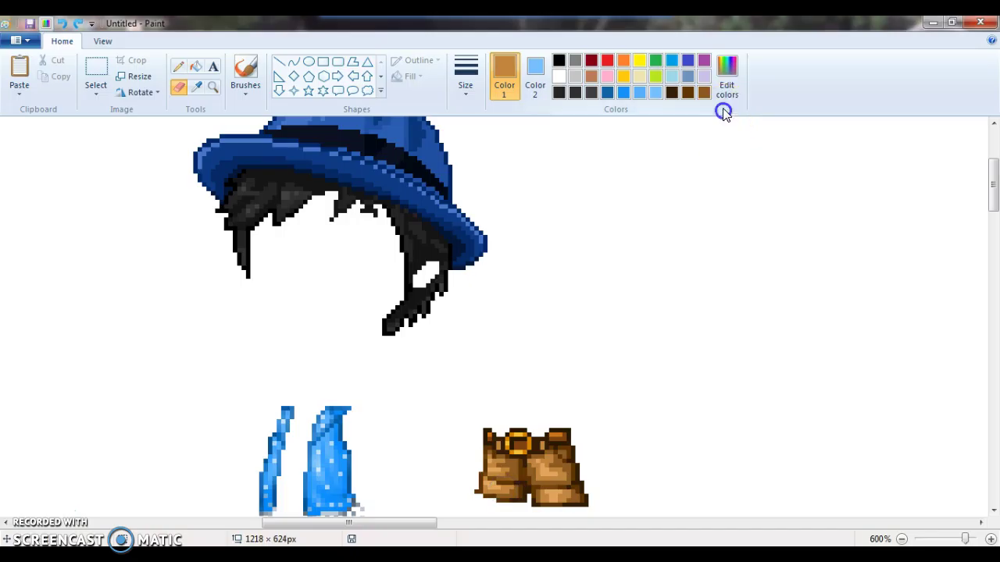
left_click(726, 82)
left_click(361, 390)
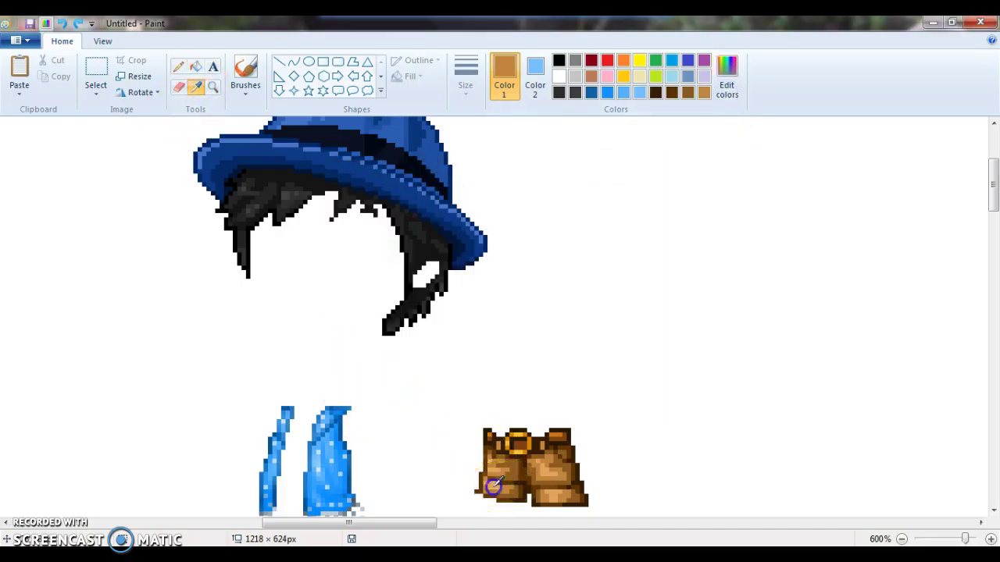
left_click_drag(493, 486, 493, 485)
left_click(728, 72)
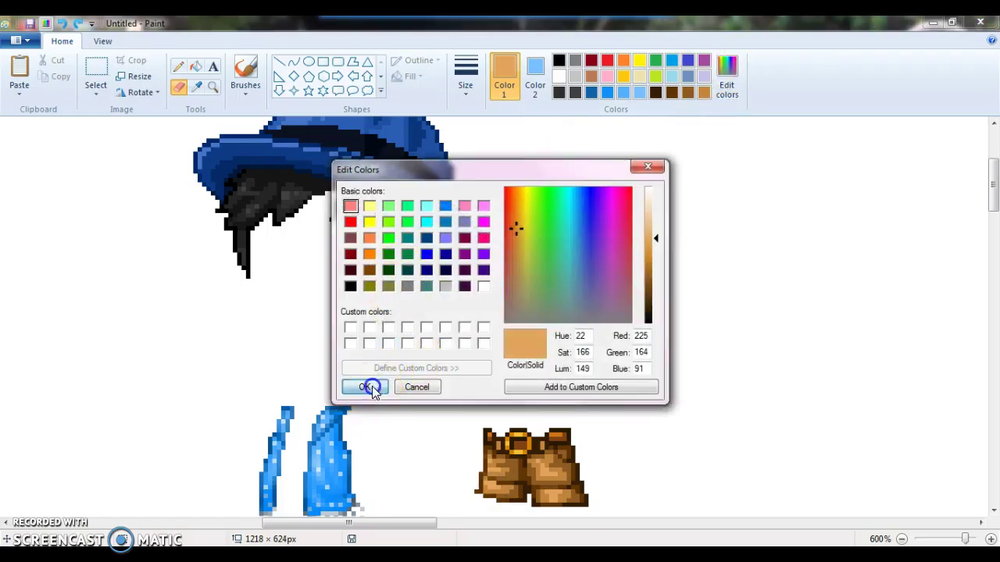
left_click(367, 387)
- Replace the darkest navy pixels under the hat's brim with the darkest brown sampled from the shorts
left_click_drag(989, 205, 994, 160)
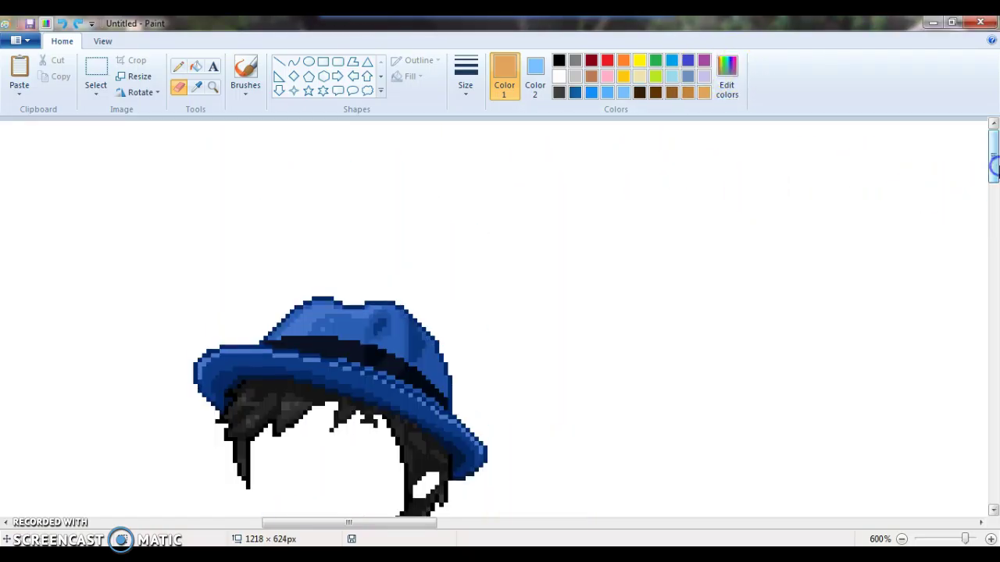
left_click(198, 93)
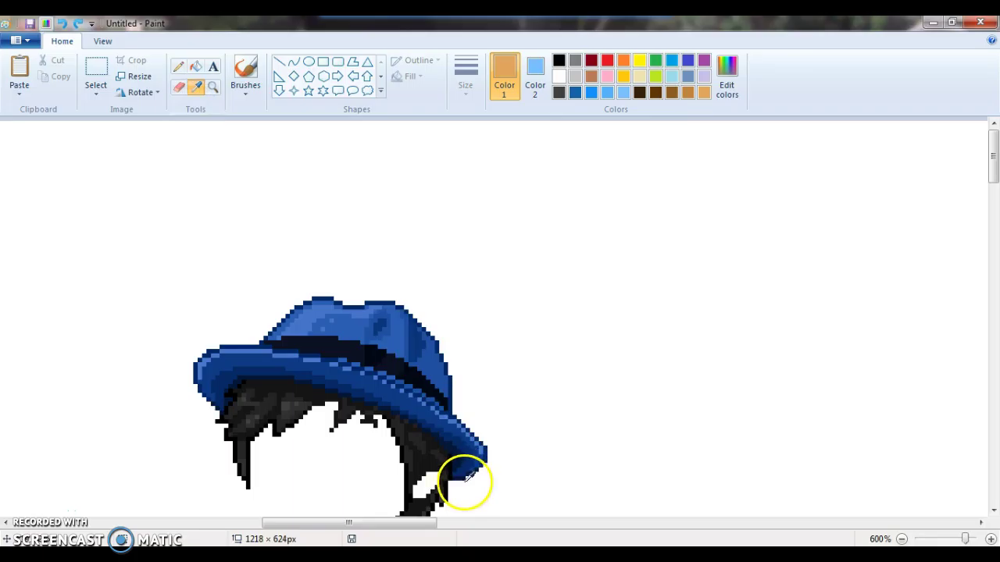
left_click(463, 473)
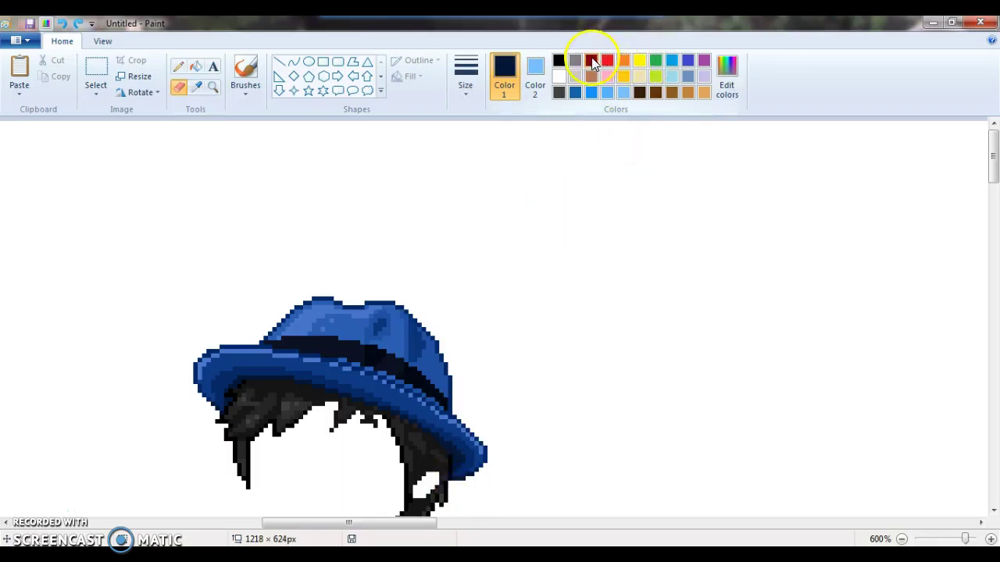
left_click(535, 74)
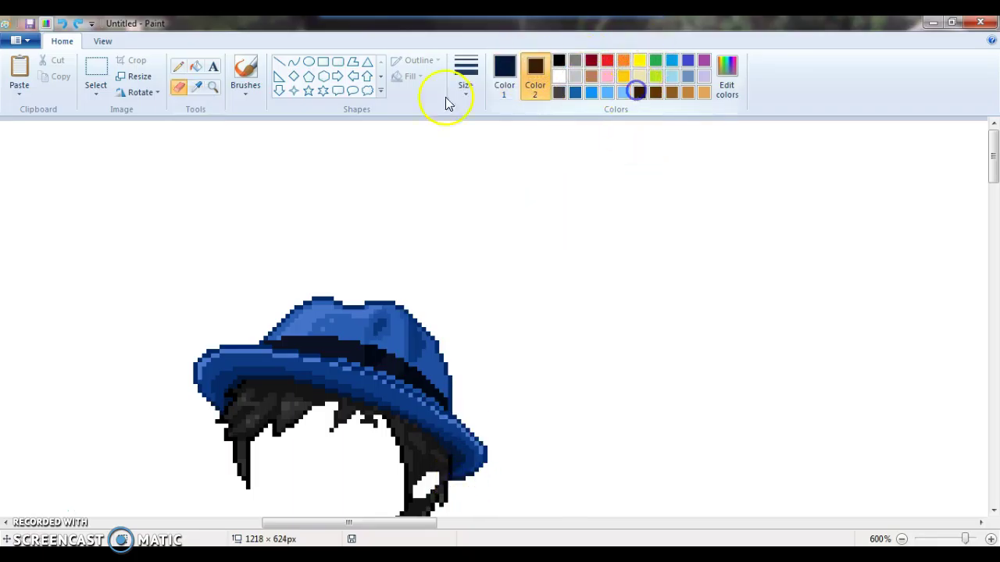
mouse_move(342, 458)
left_mouse_down()
mouse_move(406, 464)
mouse_move(443, 411)
mouse_move(483, 454)
left_mouse_up()
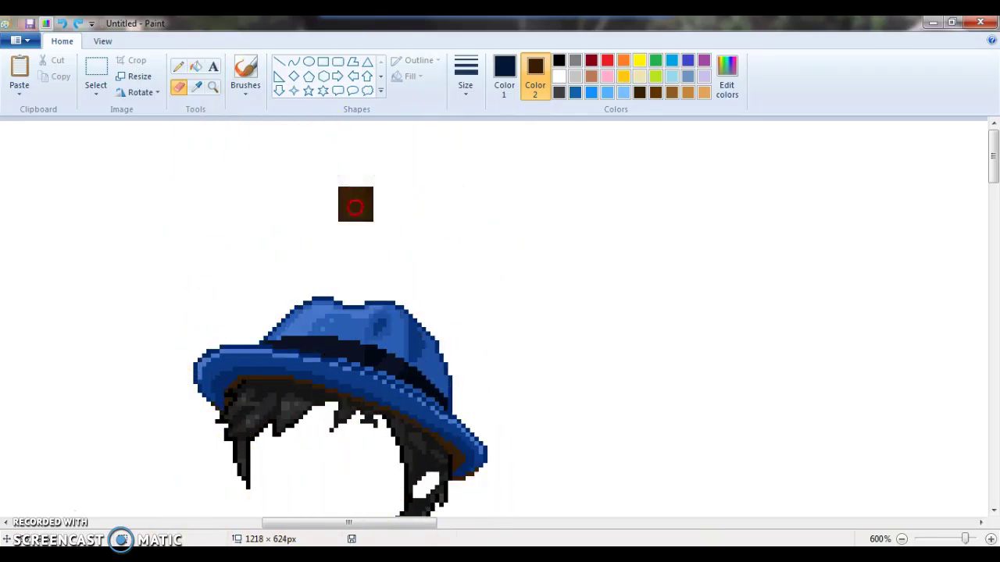
right_click(393, 463)
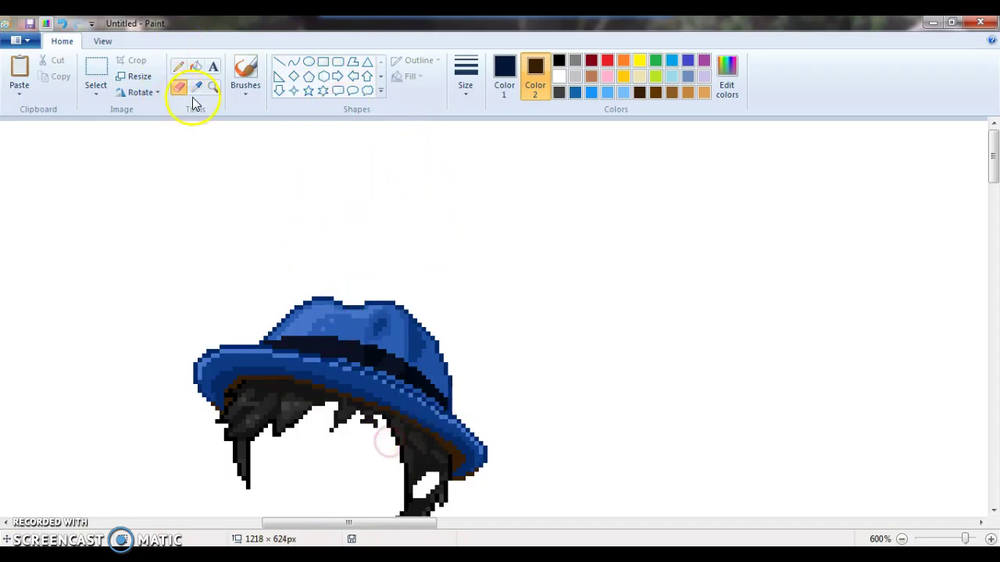
- Replace the navy outline pixels around the hat's crown and brim with the second-darkest brown from the palette
left_click(196, 87)
left_click(211, 346)
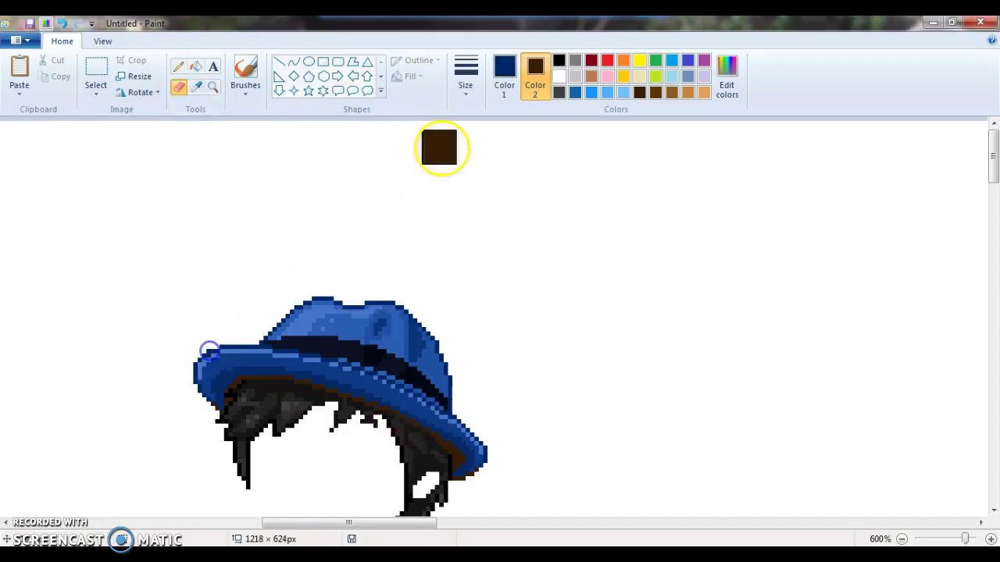
left_click(656, 93)
mouse_move(222, 376)
left_mouse_down()
mouse_move(215, 391)
mouse_move(368, 229)
mouse_move(355, 290)
left_mouse_up()
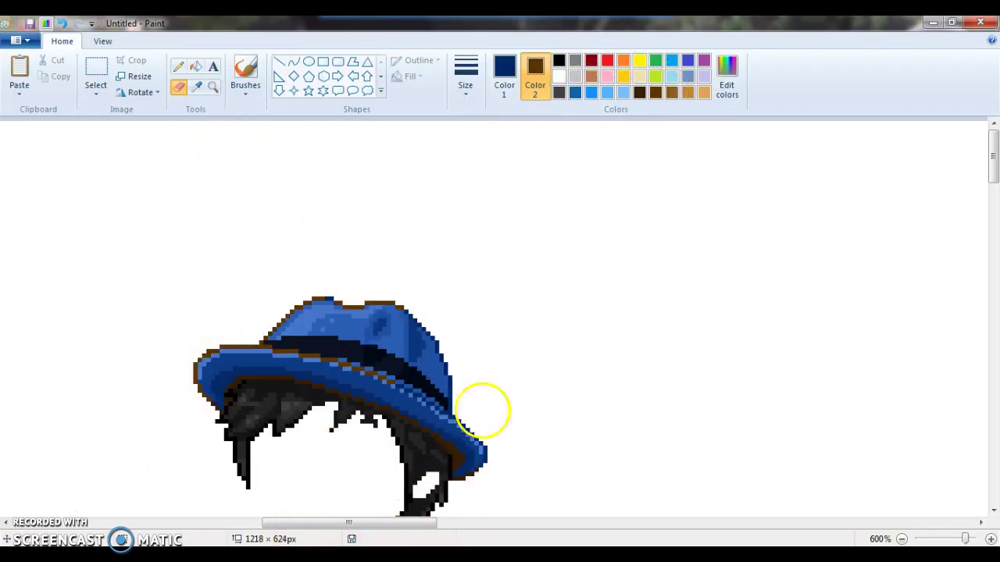
left_click(197, 88)
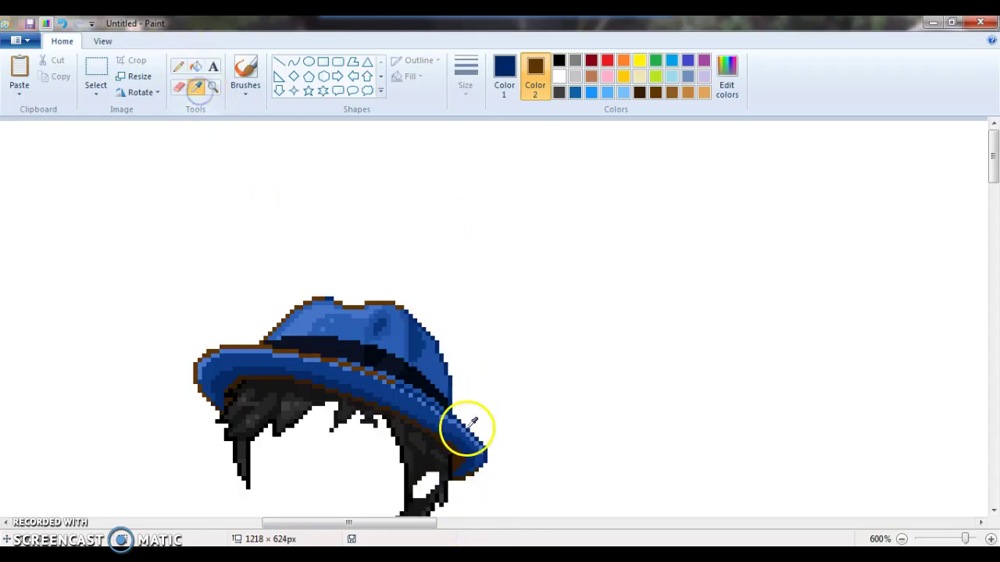
left_click(490, 443)
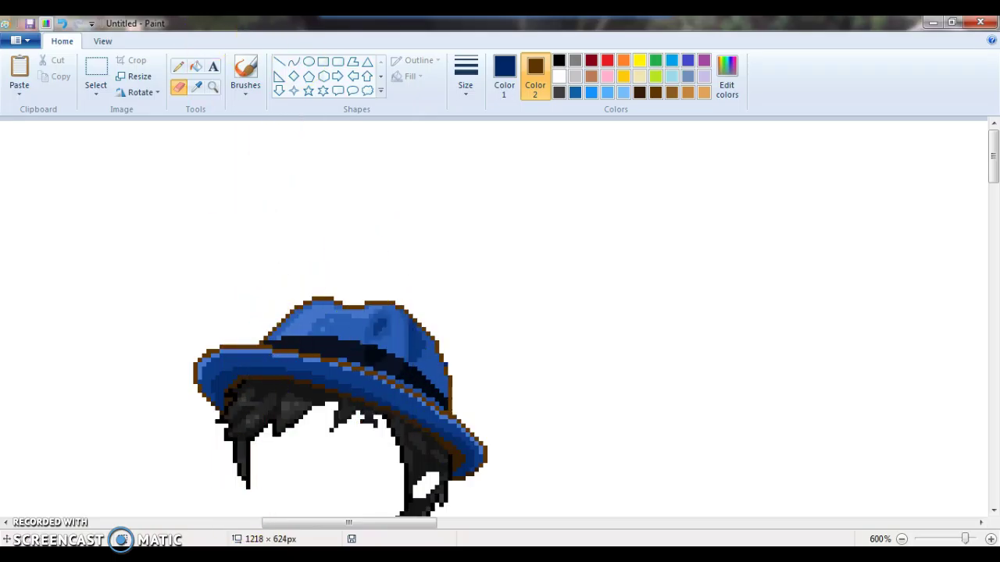
- Replace the dark blue band on the inner edge of the hat's brim with the medium brown from the palette
left_click(195, 87)
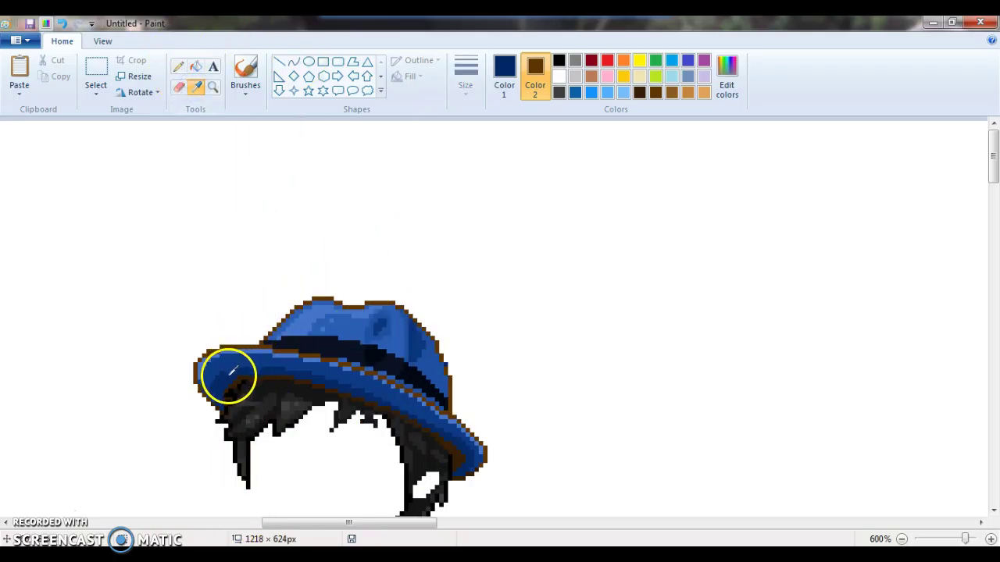
left_click(229, 373)
left_click(668, 93)
mouse_move(364, 395)
left_mouse_down()
mouse_move(408, 268)
mouse_move(321, 261)
mouse_move(253, 24)
mouse_move(252, 536)
mouse_move(368, 351)
mouse_move(431, 453)
mouse_move(482, 377)
left_mouse_up()
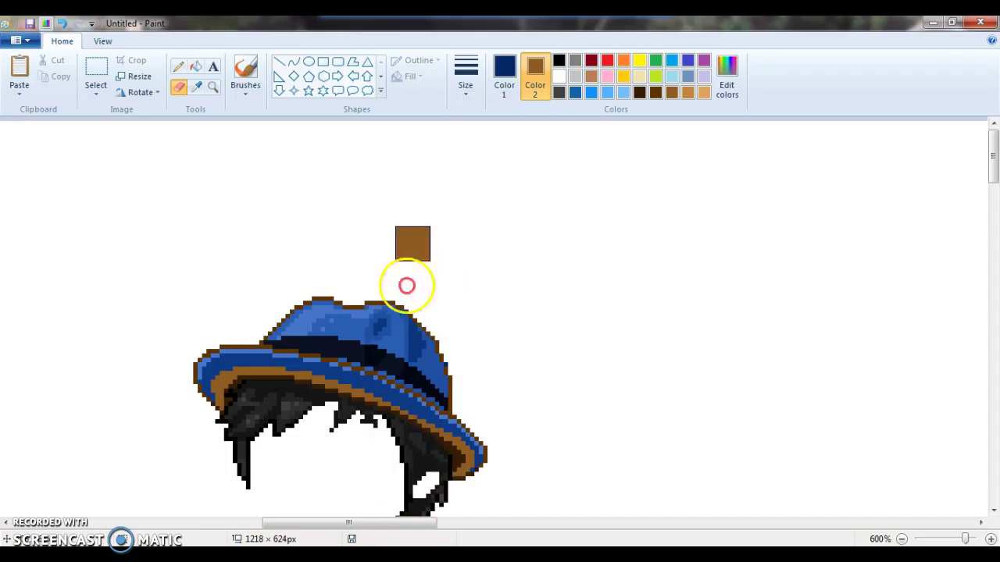
- Replace the dark blue shading patches on the hat's crown with the light brown from the palette
left_click(195, 86)
left_click(378, 325)
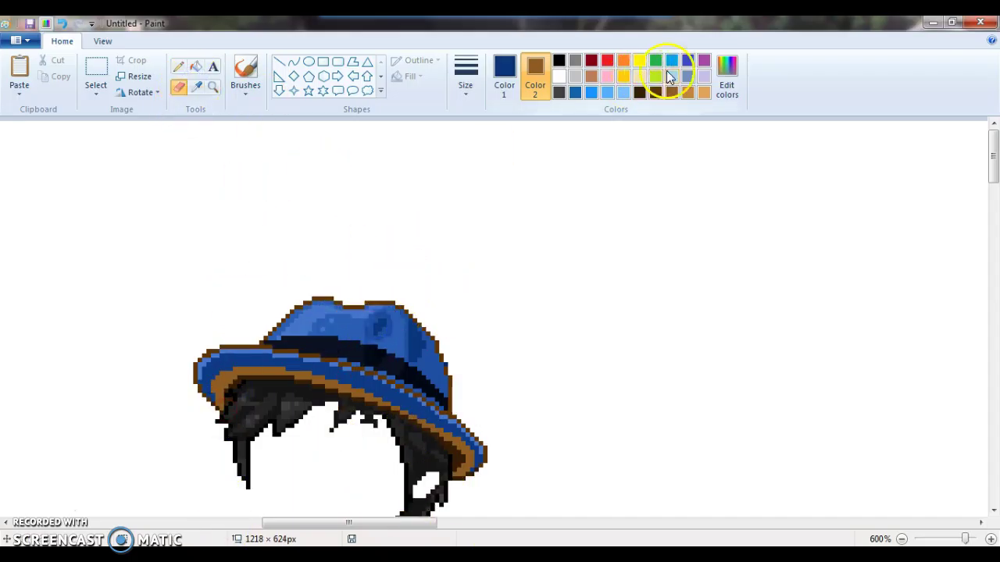
left_click(688, 92)
mouse_move(382, 357)
left_mouse_down()
mouse_move(393, 432)
mouse_move(351, 243)
mouse_move(360, 349)
mouse_move(233, 366)
left_mouse_up()
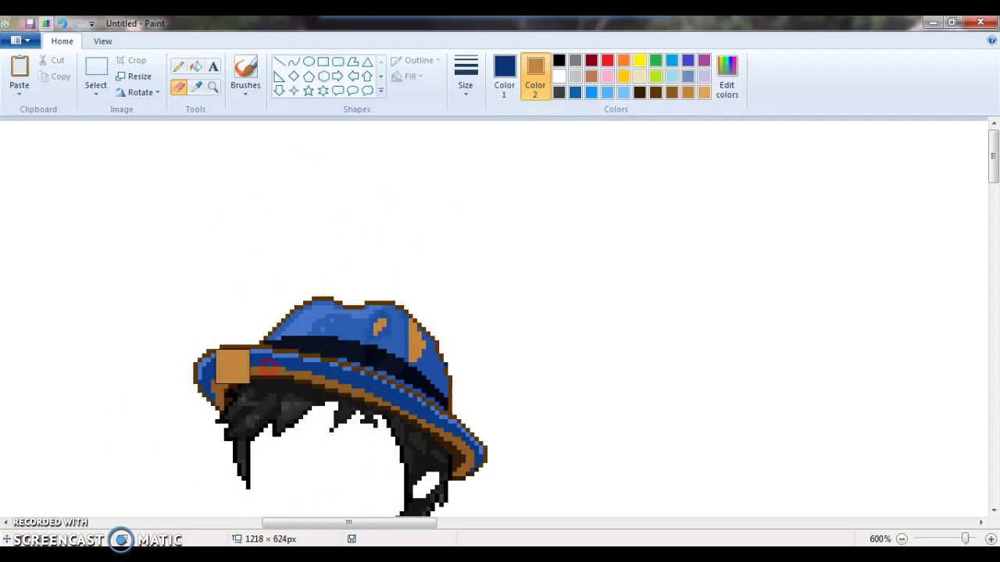
- Sample the main blue of the hat's brim and replace it along the whole brim with the light brown
left_click(196, 86)
left_click(295, 357)
left_click(215, 68)
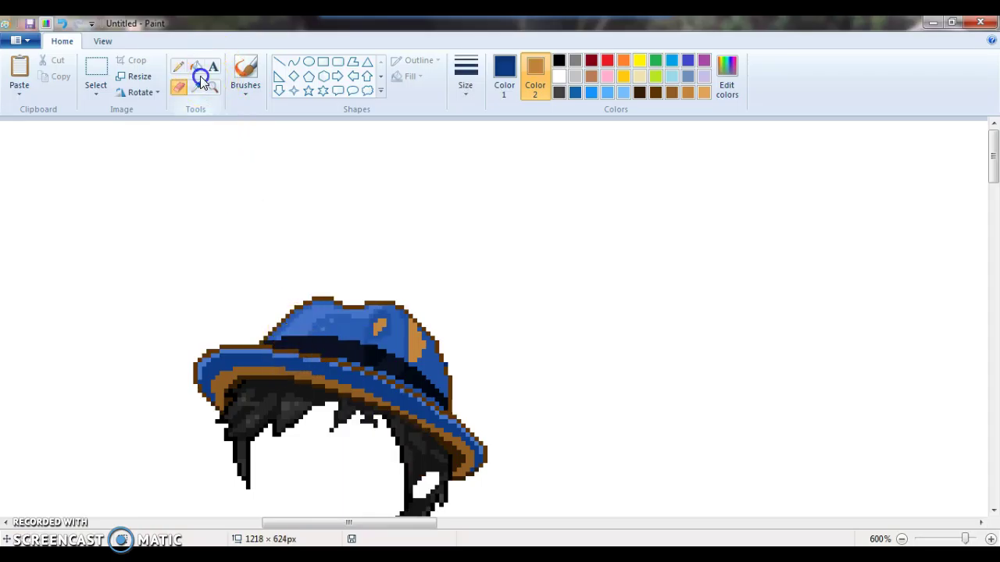
mouse_move(393, 452)
left_mouse_down()
mouse_move(292, 315)
mouse_move(353, 396)
mouse_move(181, 461)
mouse_move(226, 379)
mouse_move(202, 412)
left_mouse_up()
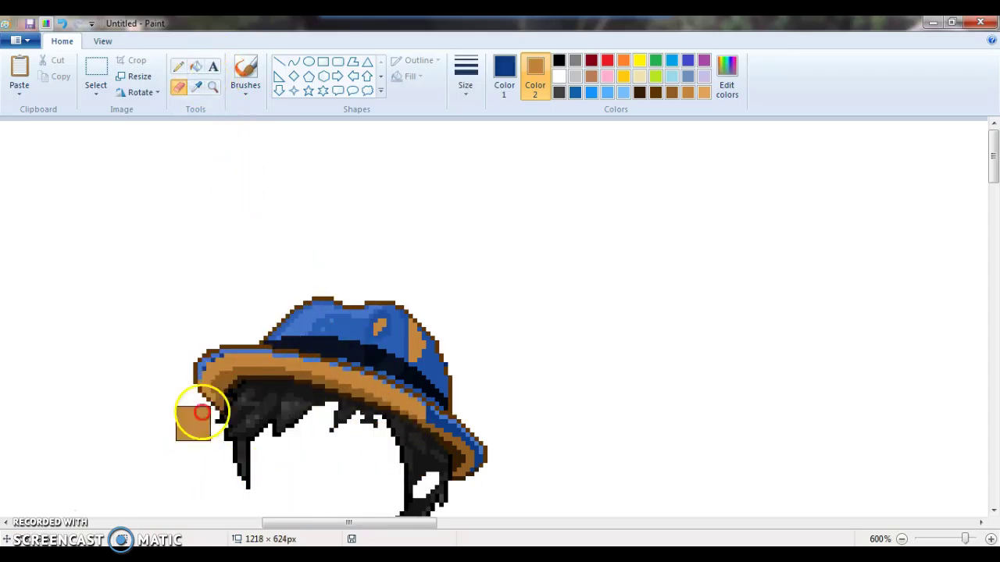
mouse_move(426, 339)
left_mouse_down()
mouse_move(426, 293)
mouse_move(382, 297)
mouse_move(374, 283)
mouse_move(373, 393)
mouse_move(420, 223)
left_mouse_up()
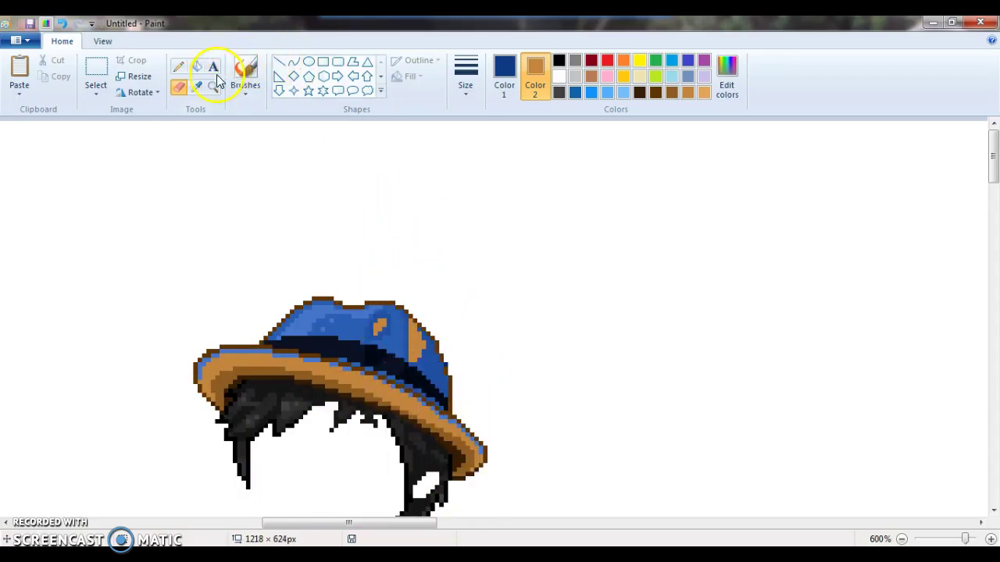
- Replace the medium blue around the crown's dent and along its shaded side with the lightest tan in the palette
left_click(362, 330)
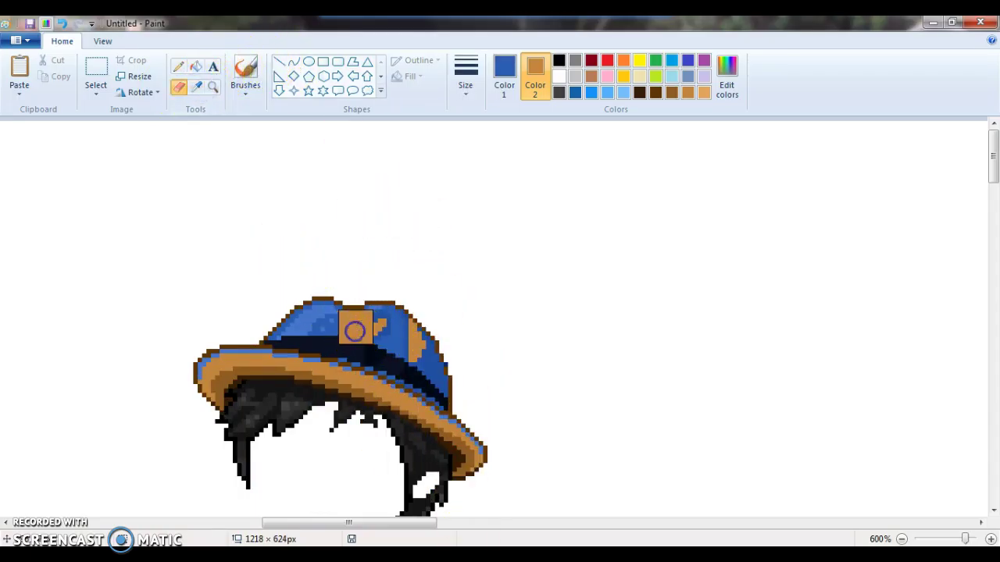
left_click(198, 87)
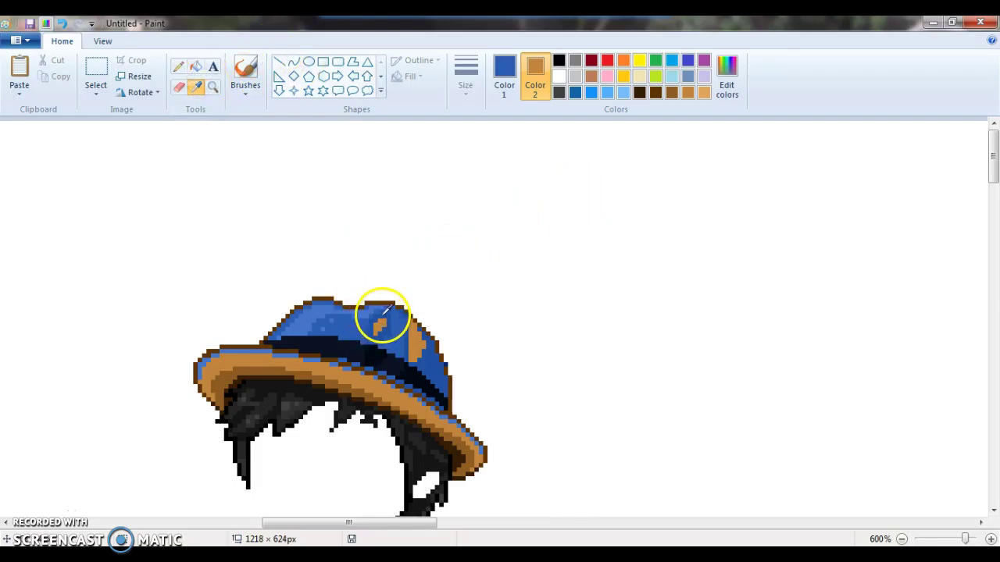
right_click(380, 322)
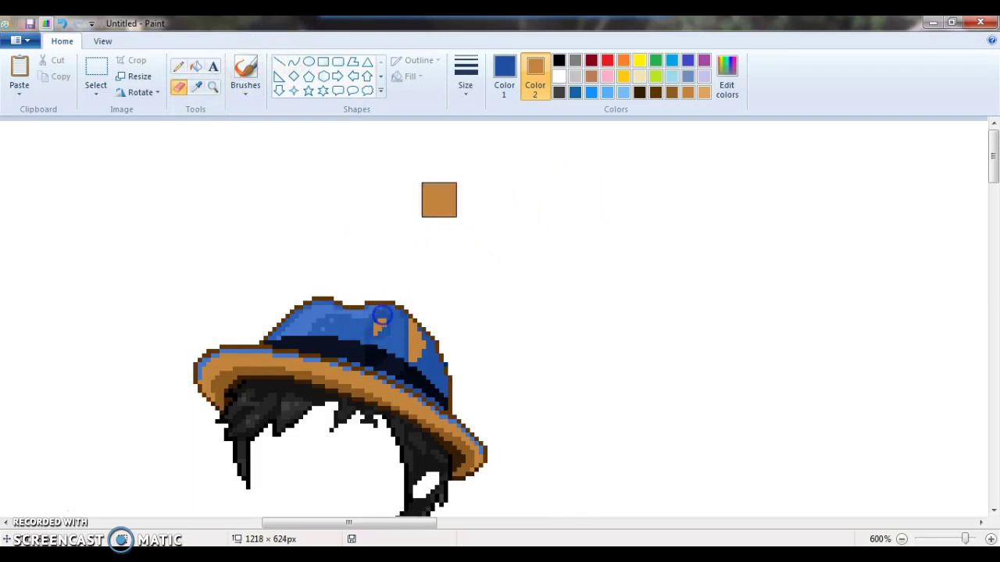
left_click(703, 92)
mouse_move(408, 271)
left_mouse_down()
mouse_move(442, 174)
mouse_move(364, 388)
left_mouse_up()
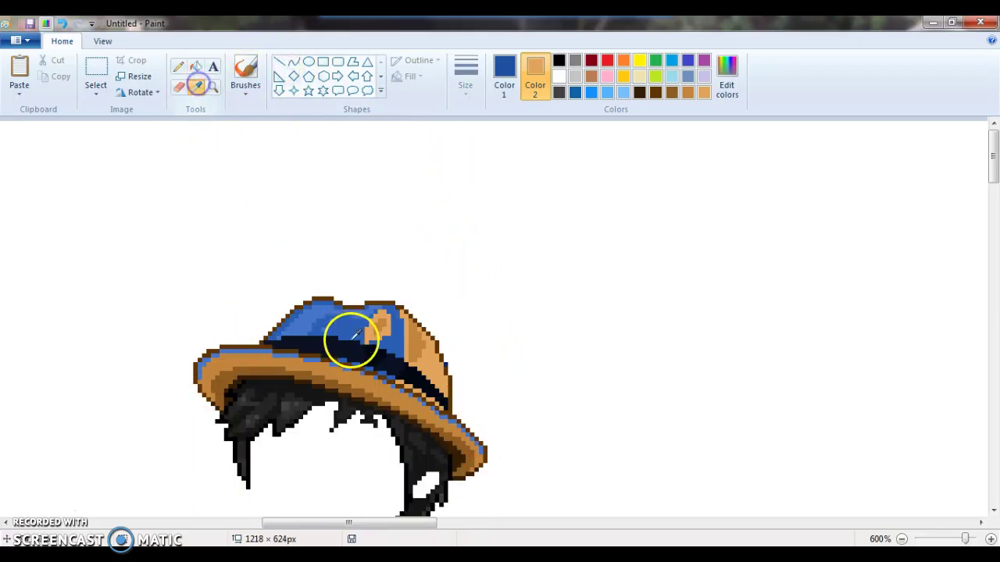
- Mix a lighter tan with luminosity 162 (RGB 230, 177, 115) and replace the crown's main blue with it
left_click(349, 325)
left_click(727, 66)
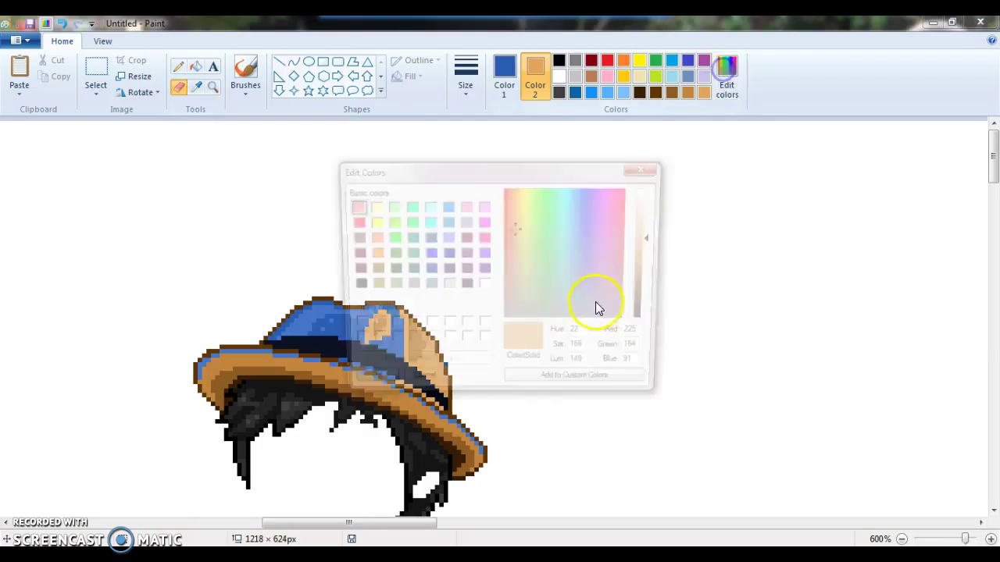
left_click_drag(659, 237, 656, 233)
left_click(361, 386)
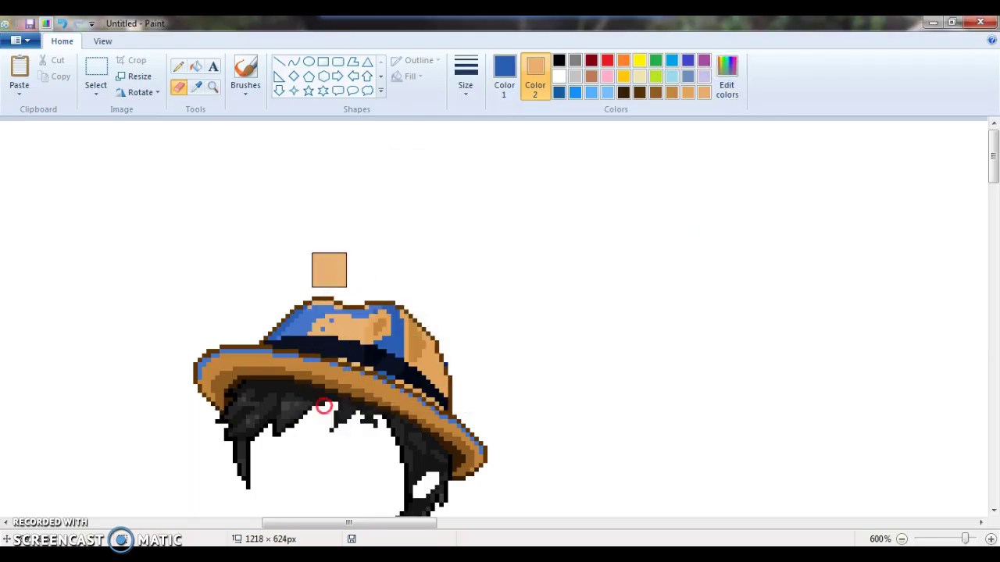
mouse_move(165, 437)
left_mouse_down()
mouse_move(391, 314)
mouse_move(388, 216)
mouse_move(346, 458)
mouse_move(275, 205)
mouse_move(294, 337)
left_mouse_up()
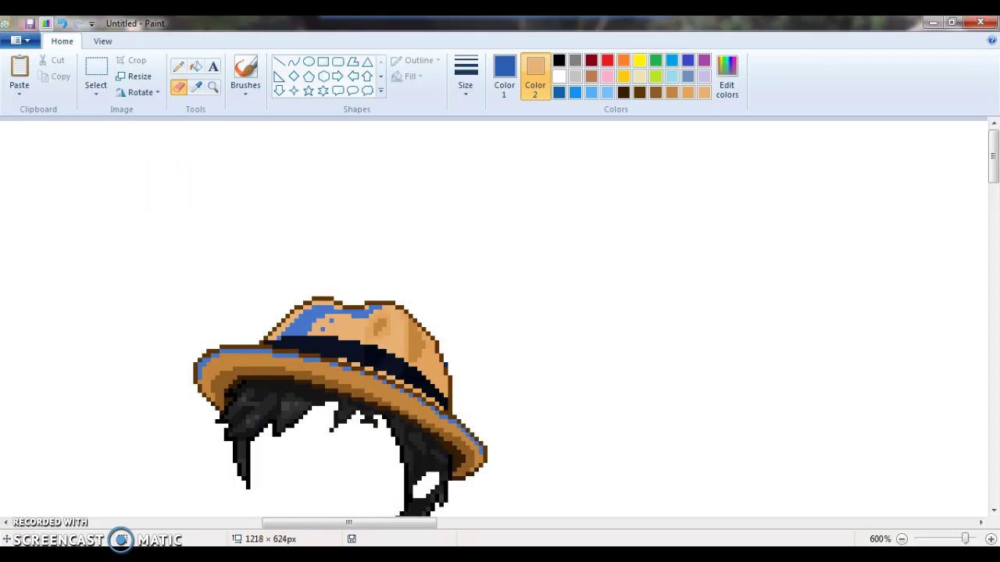
- Mix an even lighter tan and replace the lightest blue highlights on the hat's crown and brim with it
left_click(290, 328)
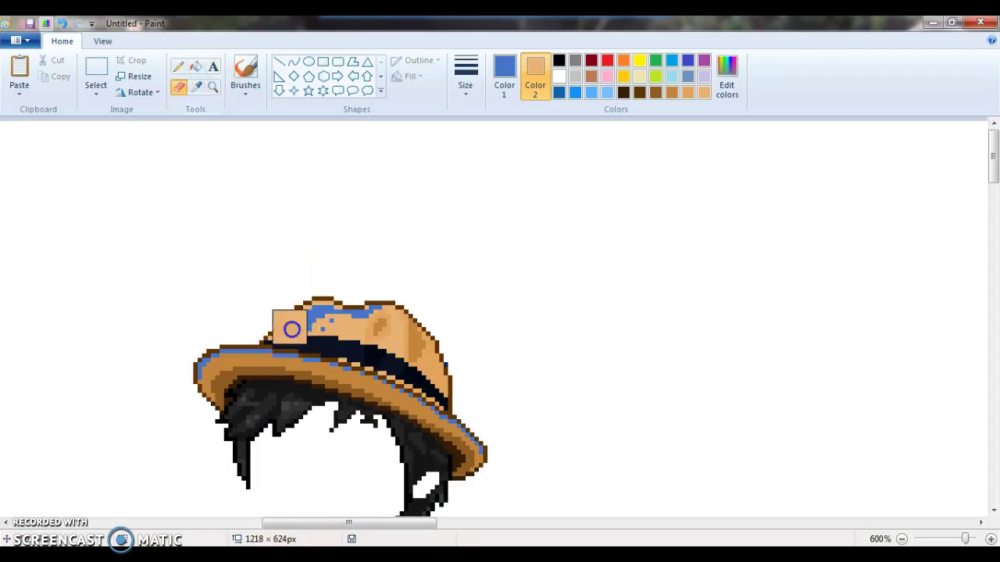
left_click(723, 72)
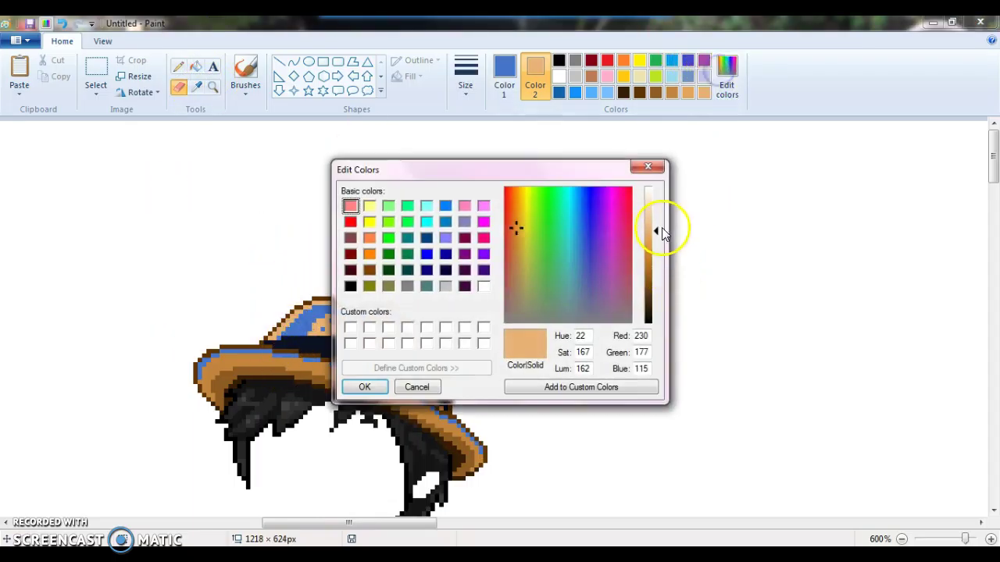
left_click(362, 386)
mouse_move(310, 307)
left_mouse_down()
mouse_move(279, 372)
mouse_move(197, 488)
mouse_move(250, 402)
mouse_move(362, 359)
mouse_move(404, 491)
mouse_move(478, 501)
left_mouse_up()
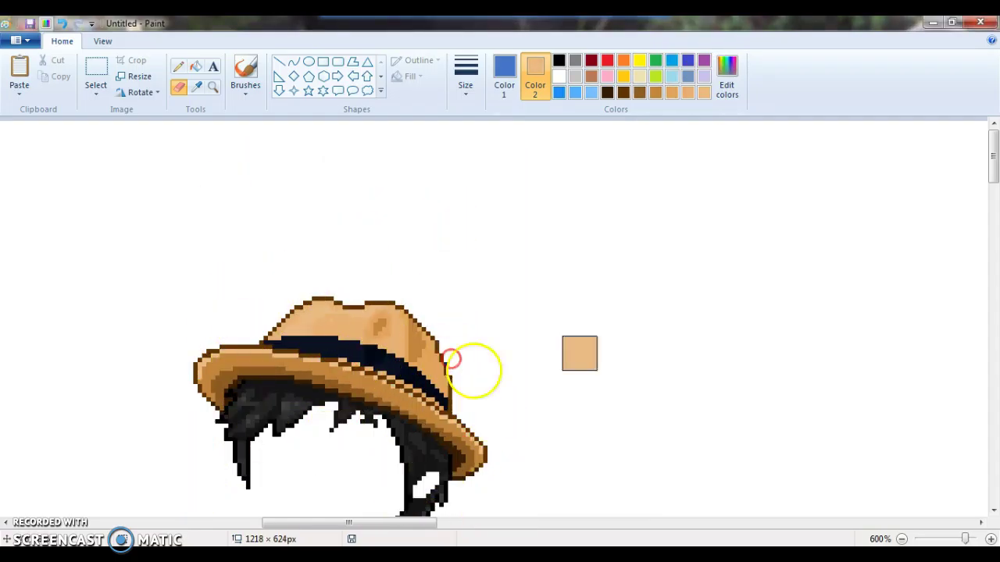
left_click_drag(993, 136, 992, 156)
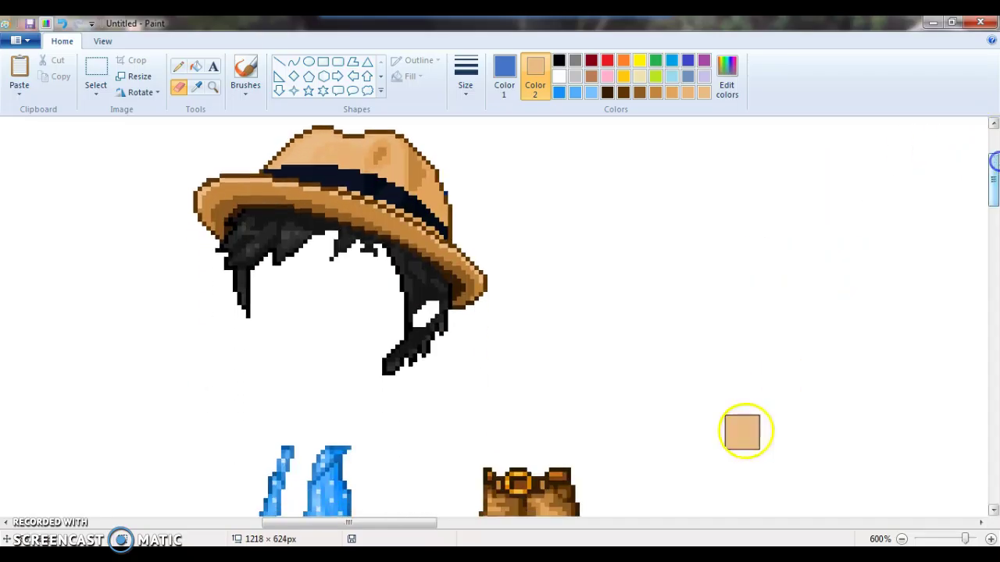
left_click_drag(968, 538, 953, 541)
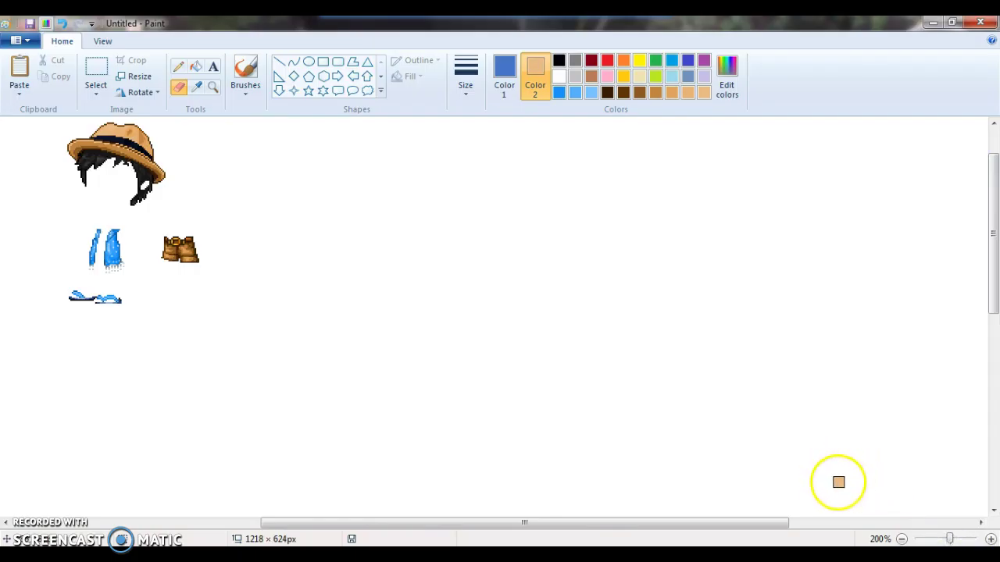
left_click_drag(383, 523, 122, 523)
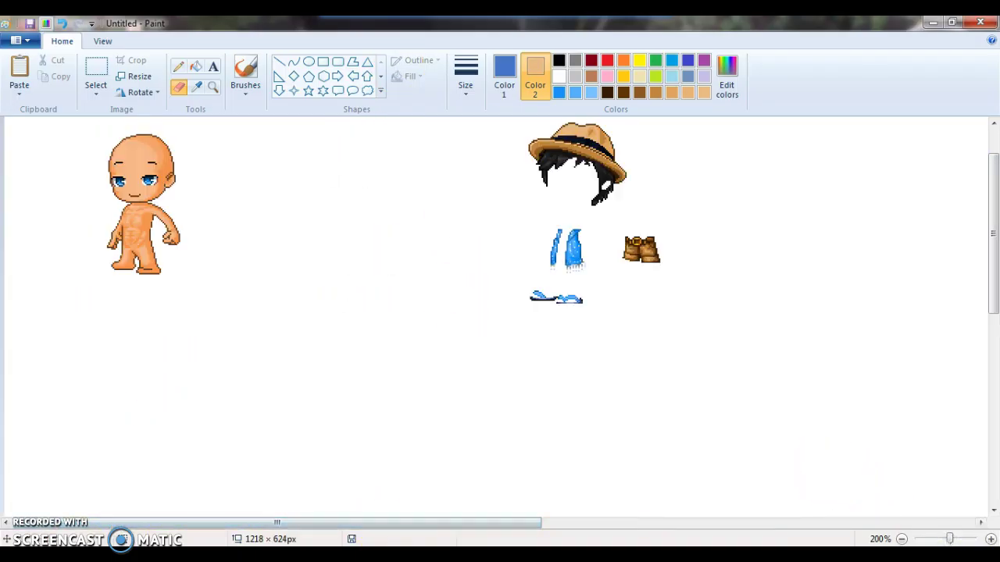
left_click(92, 81)
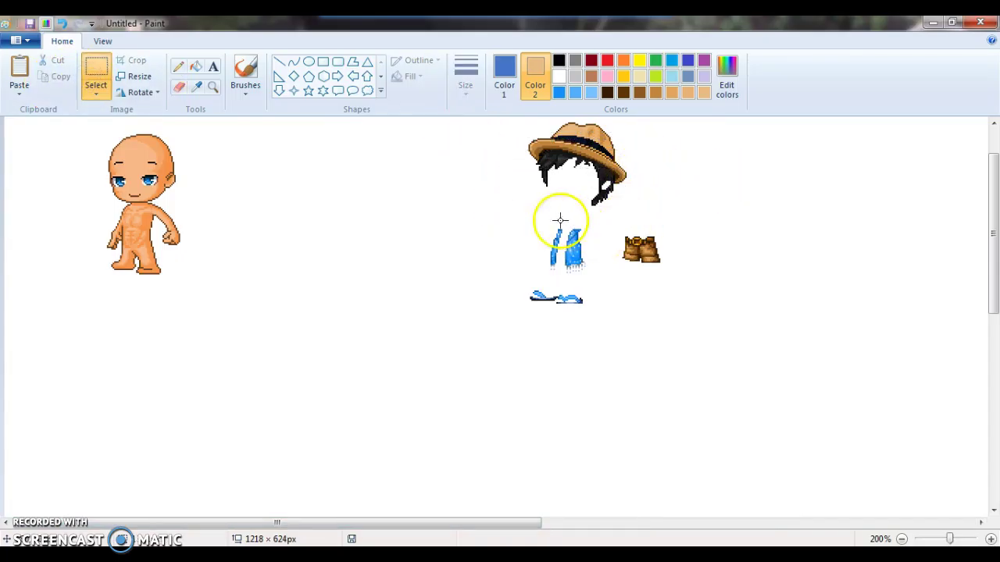
left_click_drag(637, 211, 534, 191)
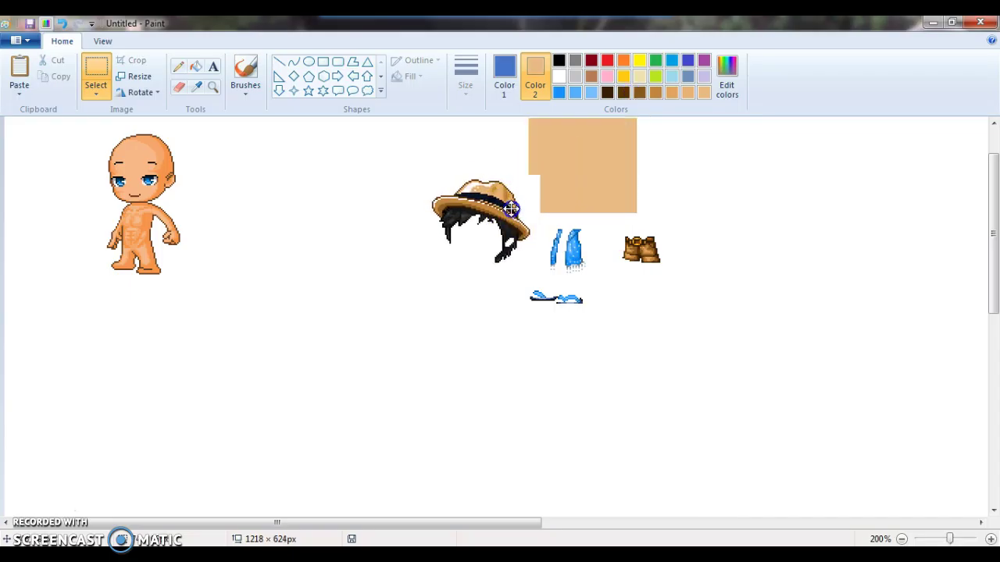
left_click(62, 23)
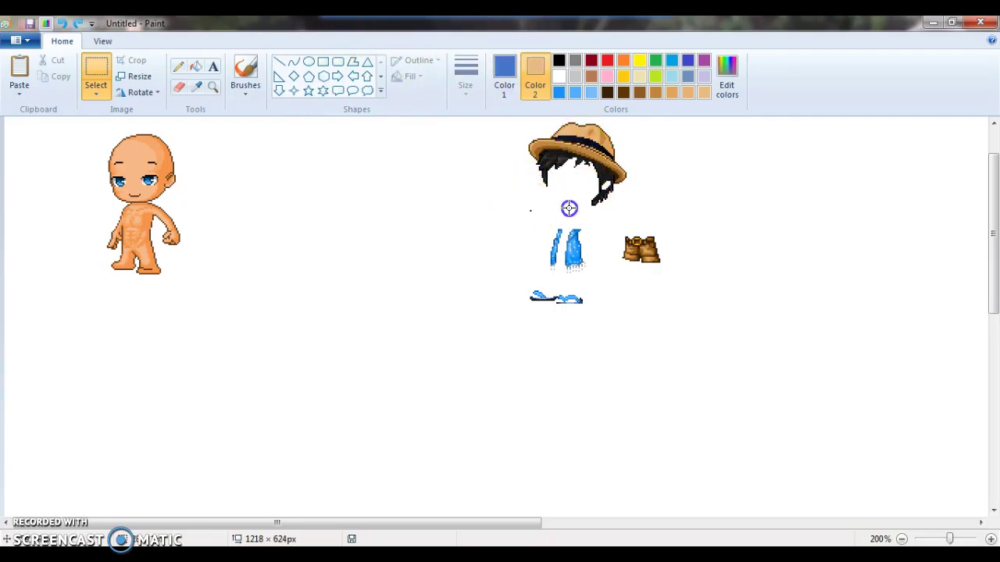
left_click_drag(651, 118, 555, 180)
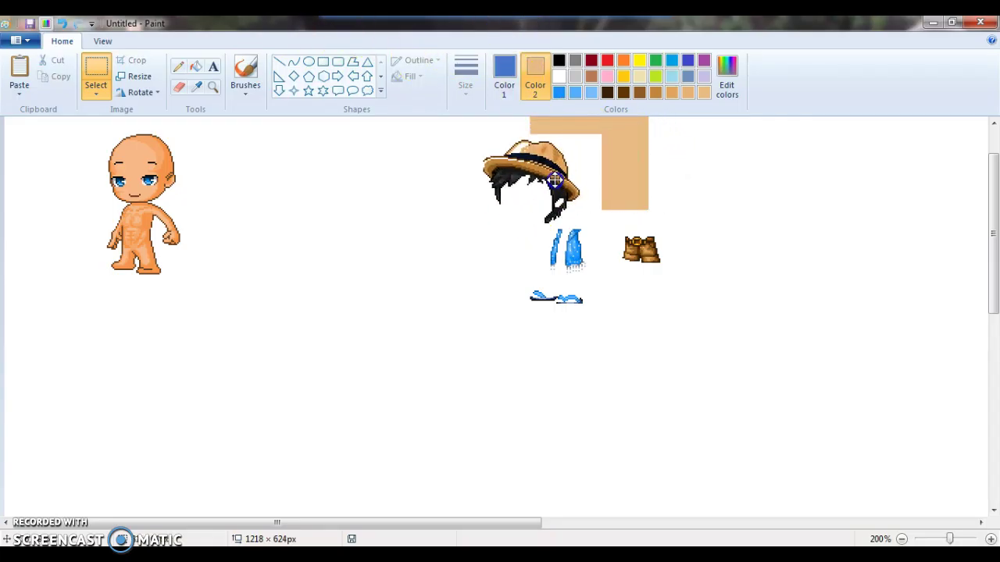
left_click(62, 23)
- Set the background colour to white and move the hat with the hair onto the avatar's head
left_click(559, 77)
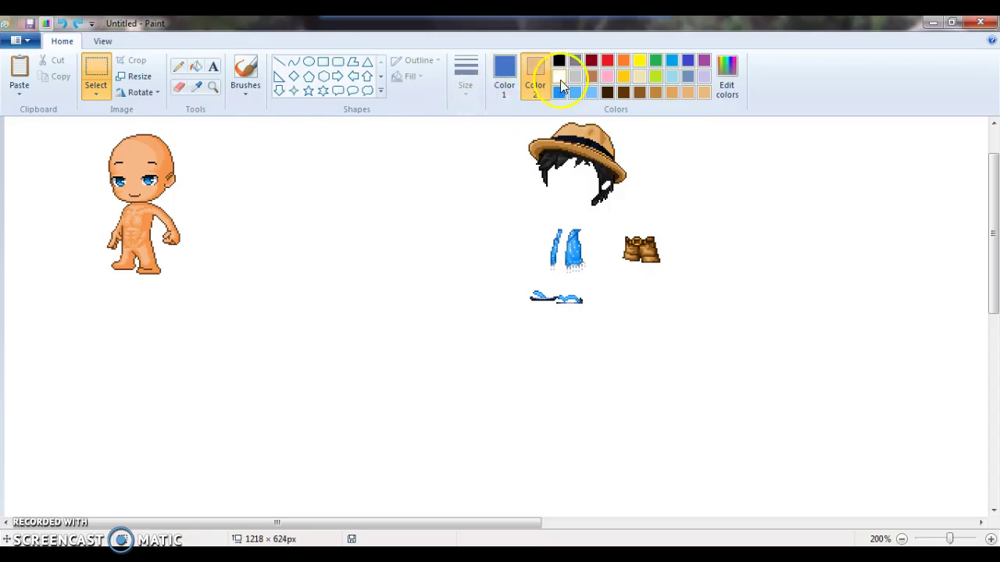
left_click_drag(510, 203, 653, 117)
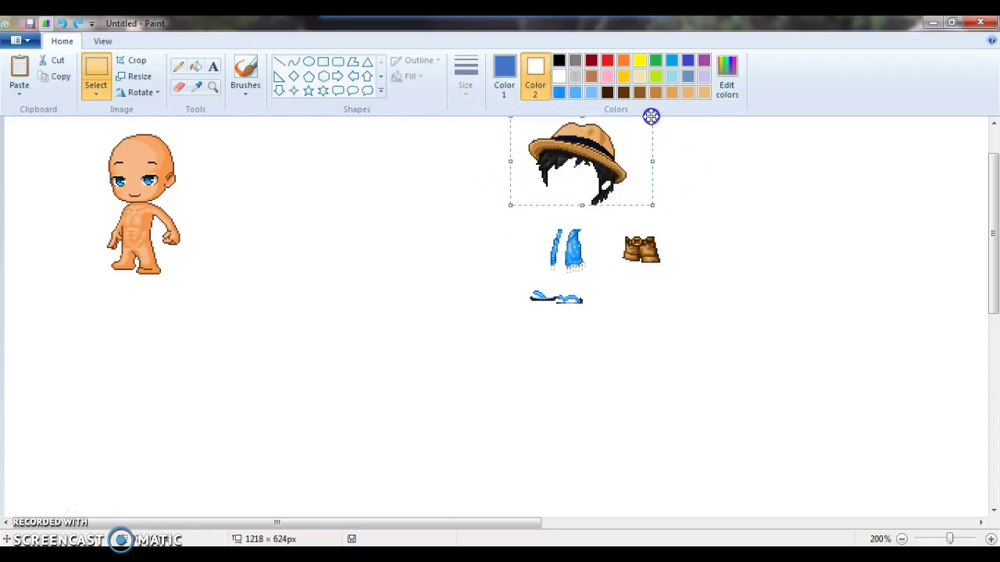
left_click_drag(571, 173, 177, 158)
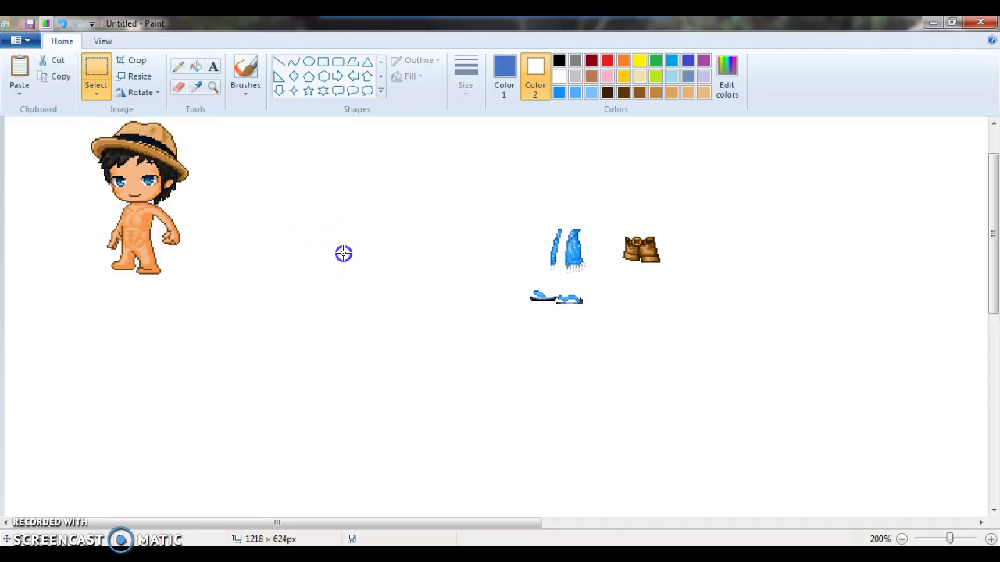
- Move the blue shirt, the shorts and the flip-flops to free space close beside the avatar
left_click_drag(589, 274, 149, 233)
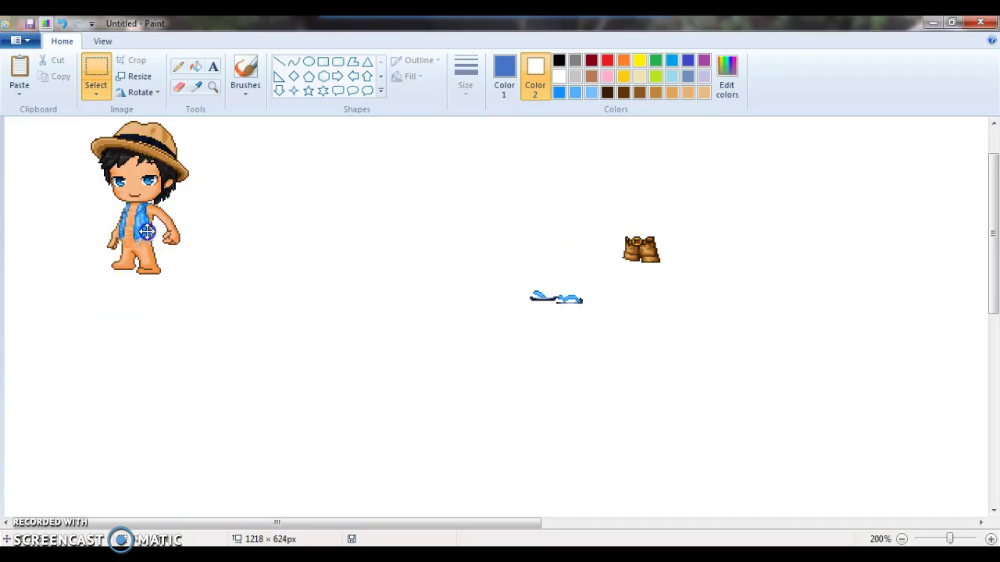
left_click_drag(149, 233, 232, 216)
left_click_drag(477, 209, 683, 328)
left_click_drag(647, 281, 275, 311)
- Crop the canvas to the area containing the avatar and its loose clothing pieces
left_click(213, 87)
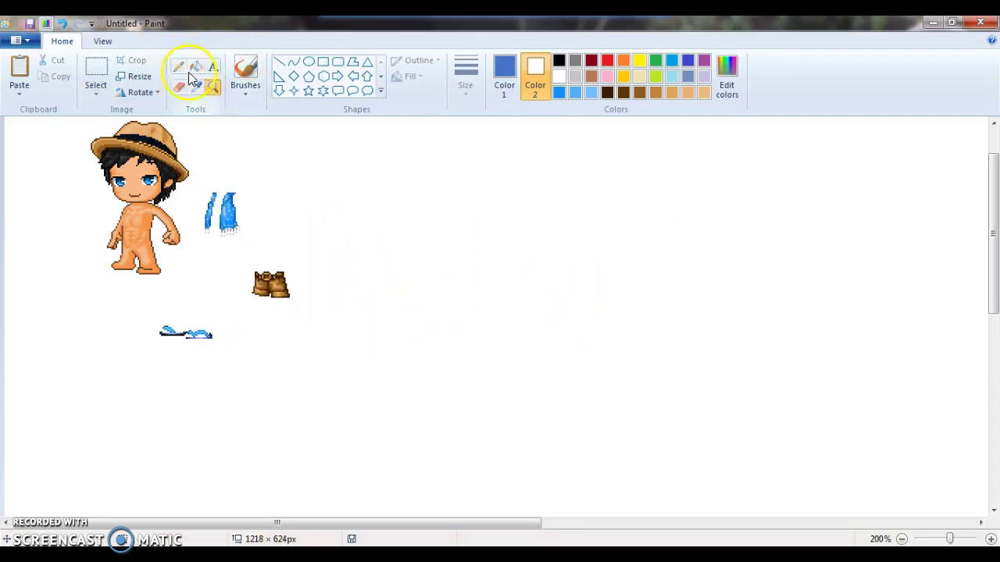
left_click(93, 75)
left_click_drag(325, 376, 330, 31)
left_click(131, 61)
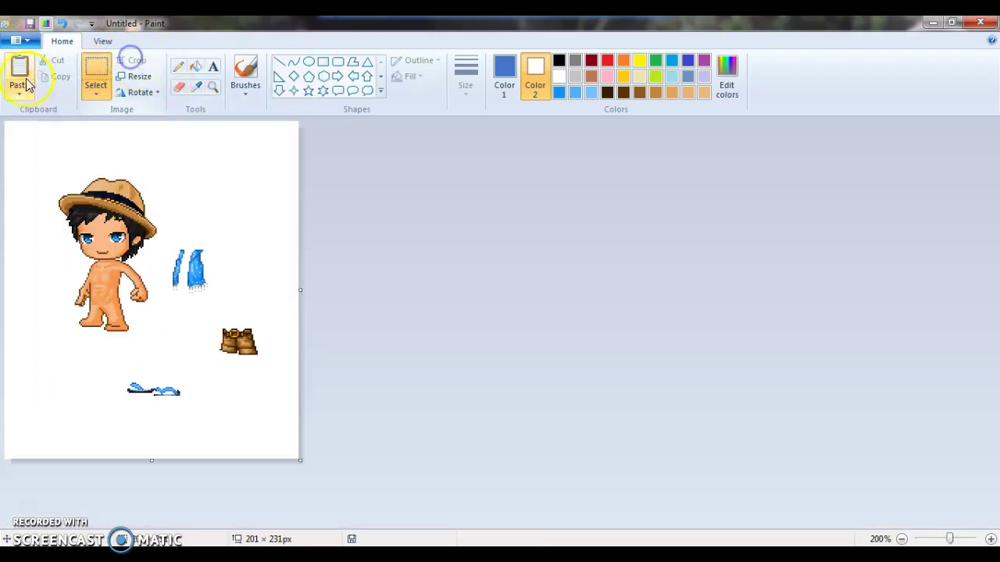
- Try the blue shirt on the avatar's torso and move it back beside the avatar
left_click(210, 88)
left_click(208, 324)
left_click(273, 261)
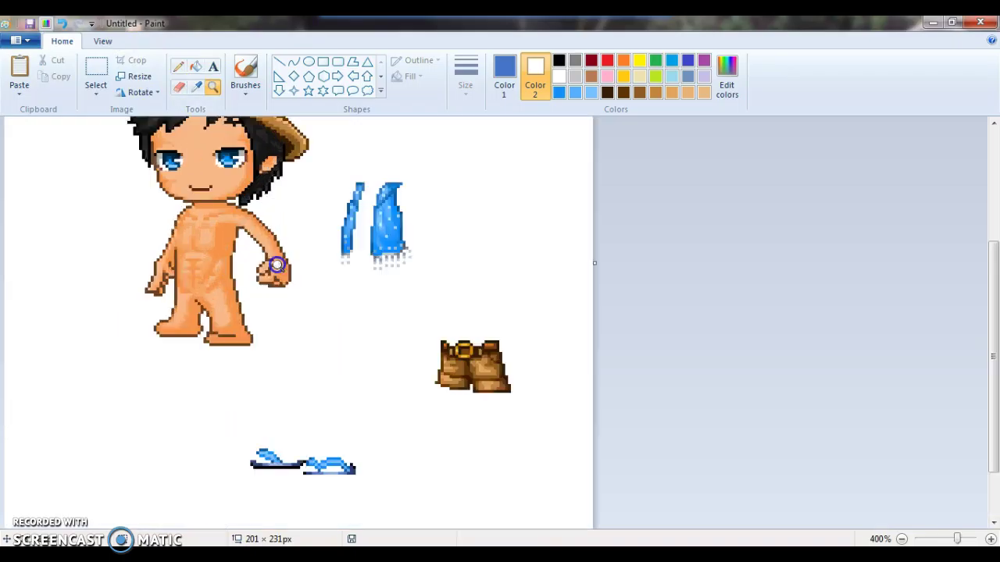
left_click(279, 224)
left_click(95, 76)
left_click_drag(476, 307, 596, 117)
left_click_drag(626, 78, 633, 123)
left_click_drag(595, 195, 327, 236)
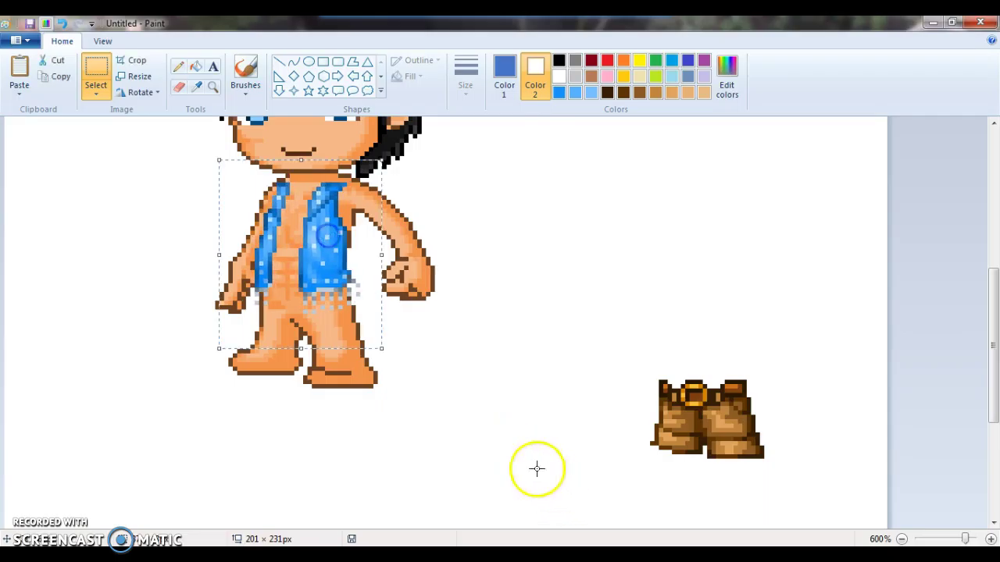
left_click_drag(317, 287, 625, 235)
left_click_drag(608, 342, 783, 476)
left_click_drag(727, 428, 325, 316)
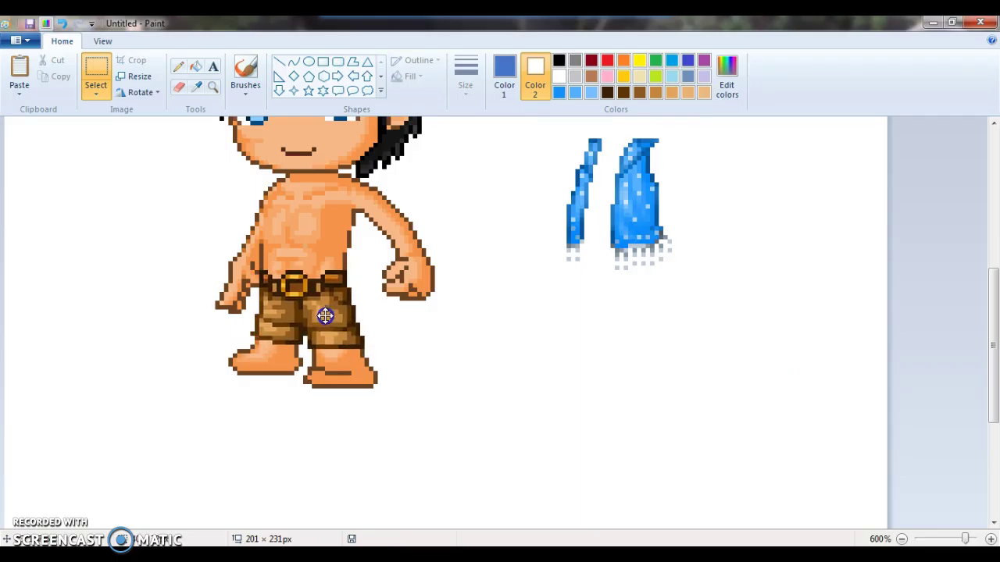
left_click(527, 448)
left_click_drag(532, 282, 686, 125)
left_click_drag(632, 195, 579, 212)
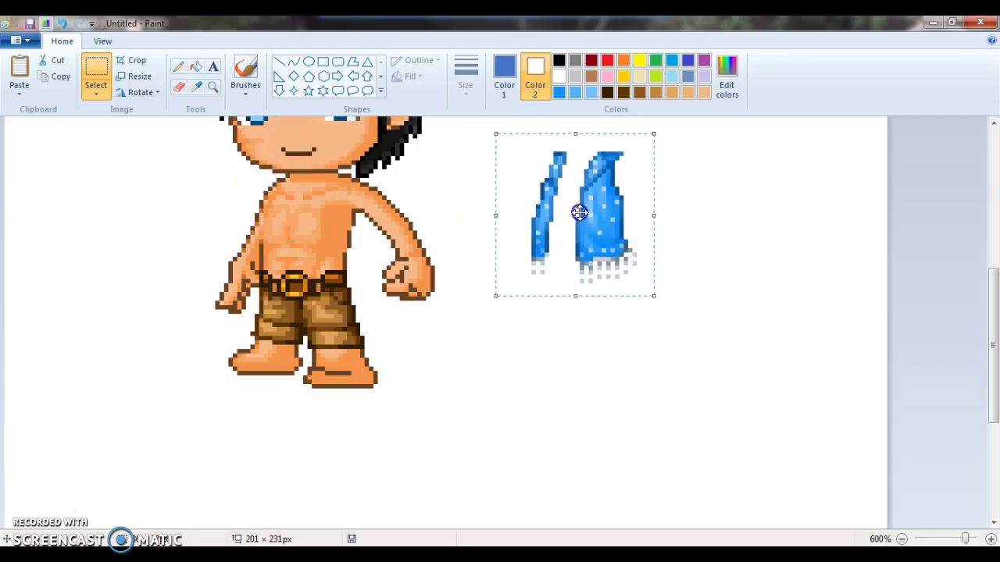
left_click(63, 24)
left_click(62, 24)
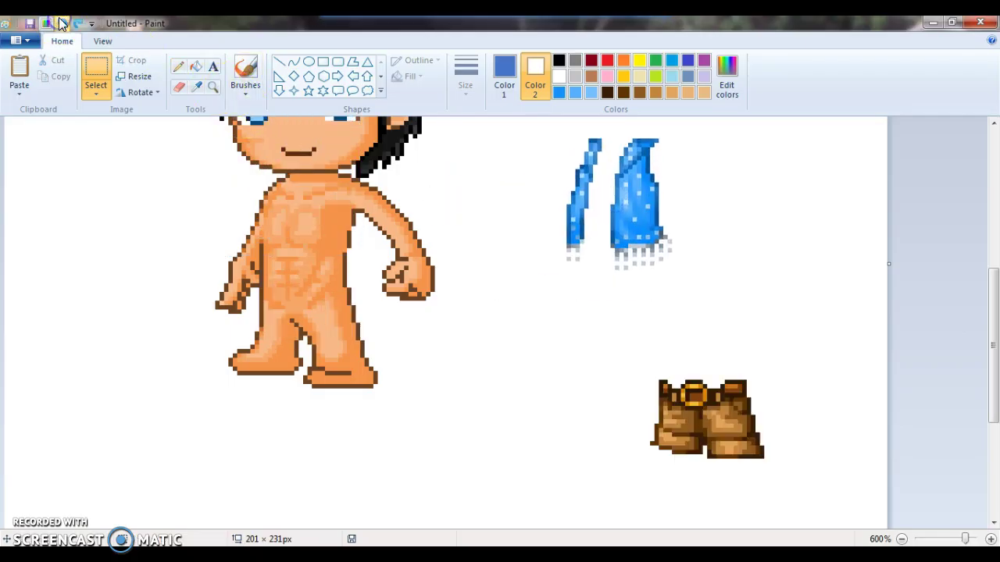
- Move the brown shorts onto the avatar's hips and deselect them
left_click_drag(587, 337, 789, 520)
left_click_drag(703, 414, 300, 319)
left_click(491, 377)
- Move the blue sleeveless shirt onto the avatar's torso, over the waist of the shorts
left_click_drag(528, 268, 737, 111)
left_click_drag(641, 149, 306, 196)
left_click(511, 341)
- Move the blue flip-flops onto the avatar's feet
left_click_drag(993, 301, 994, 347)
left_click_drag(331, 406, 560, 518)
left_click_drag(484, 473, 335, 277)
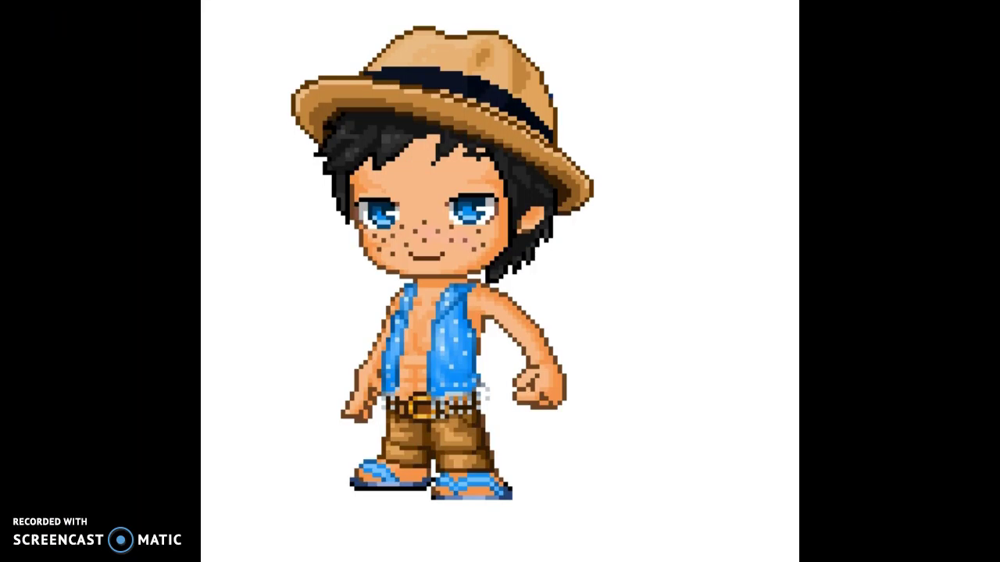